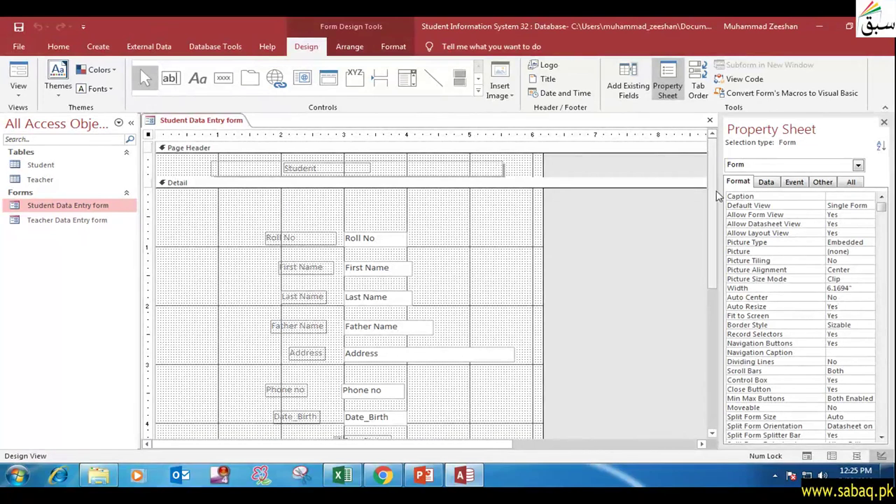
Add the Form Header and Form Footer sections to the Student Data Entry form.
scroll(718, 263, "down", 3)
left_click_drag(717, 263, 710, 143)
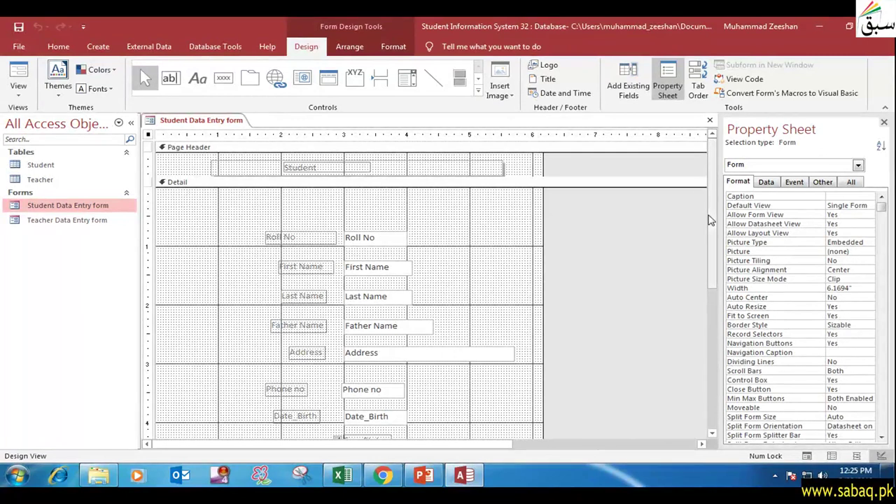
scroll(714, 180, "down", 1)
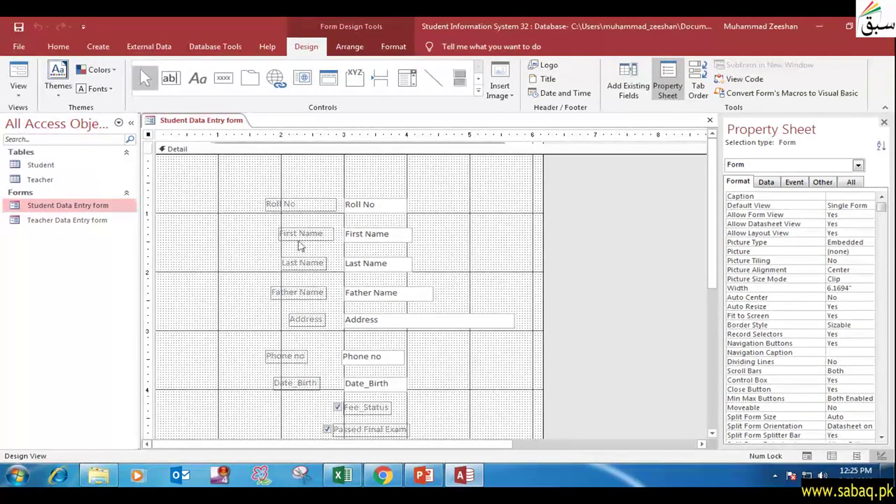
right_click(202, 259)
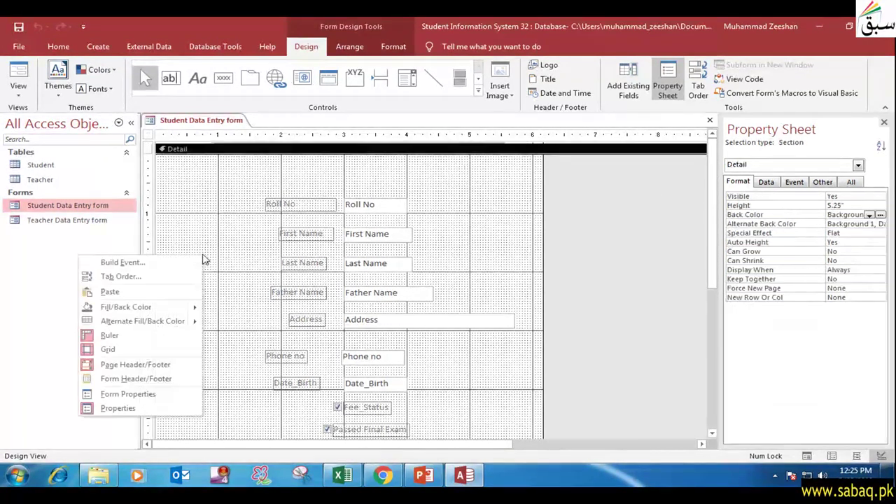
left_click(121, 381)
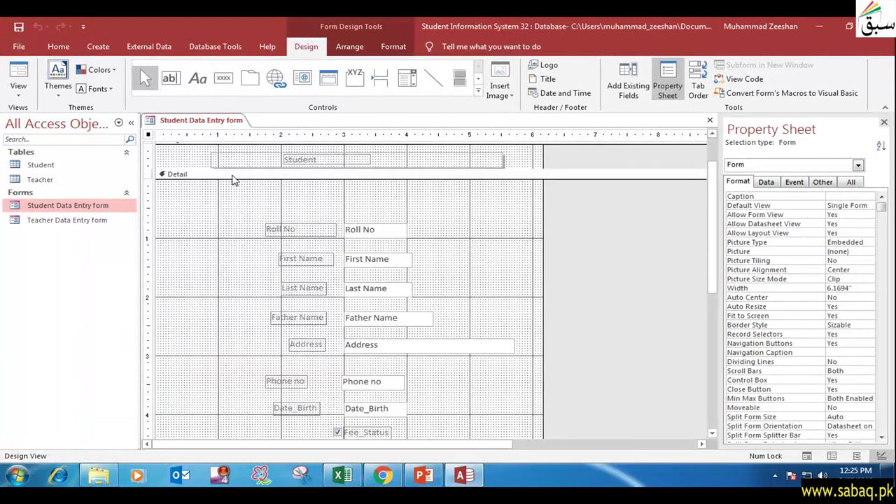
Examine the Form Header and Form Footer sections and their format properties.
scroll(234, 180, "up", 2)
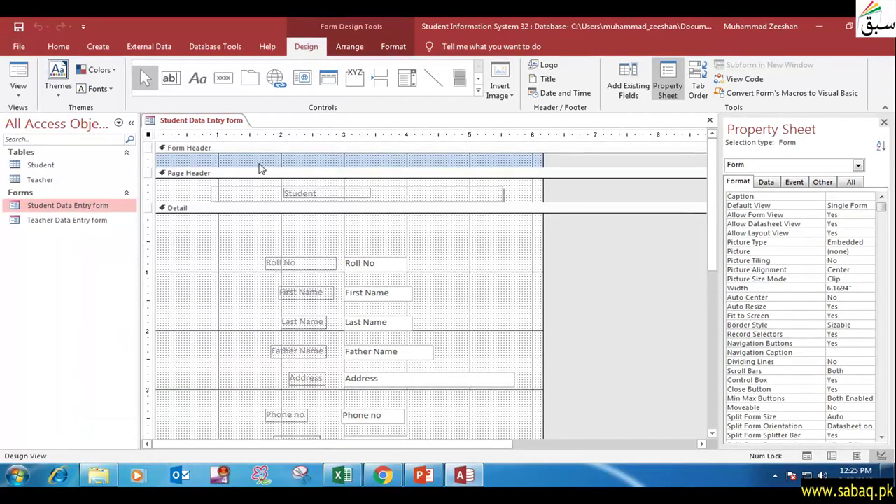
left_click_drag(712, 202, 709, 331)
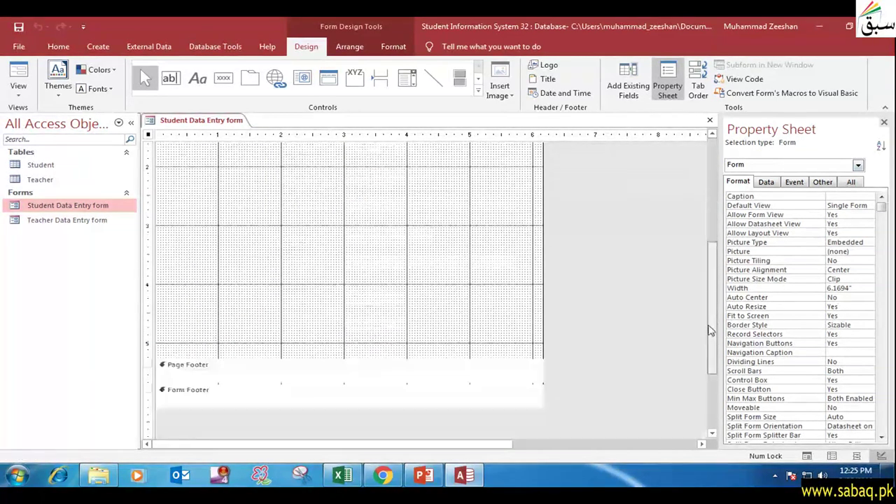
left_click(344, 372)
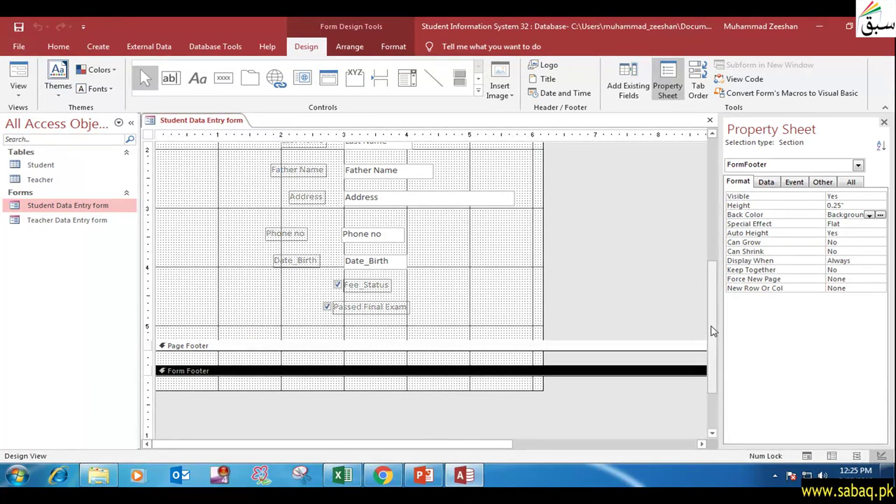
left_click_drag(711, 327, 712, 203)
left_click(224, 149)
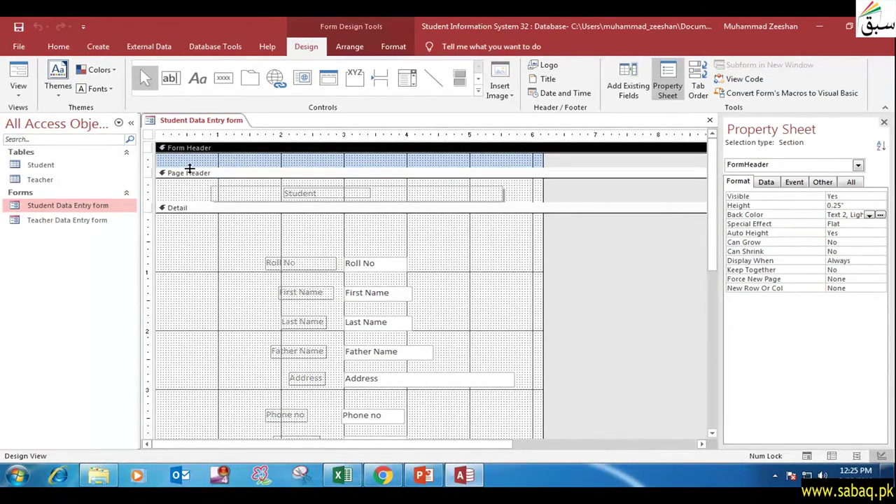
left_click_drag(712, 234, 712, 368)
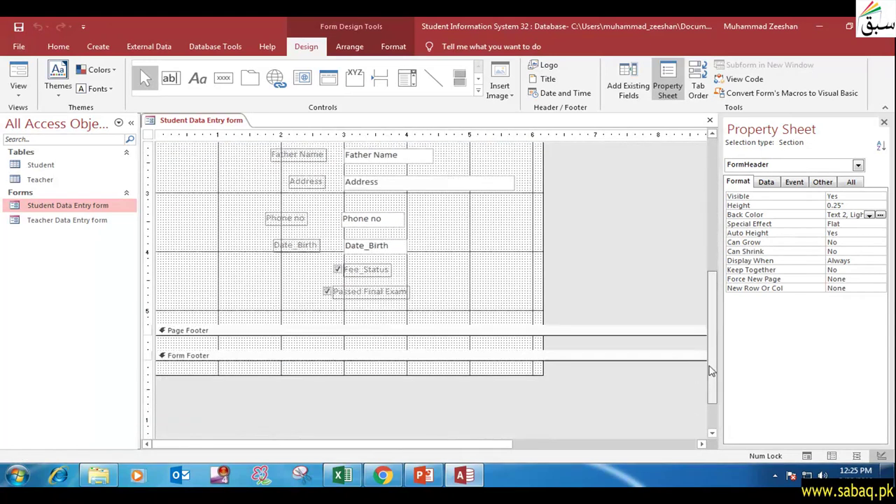
left_click(192, 357)
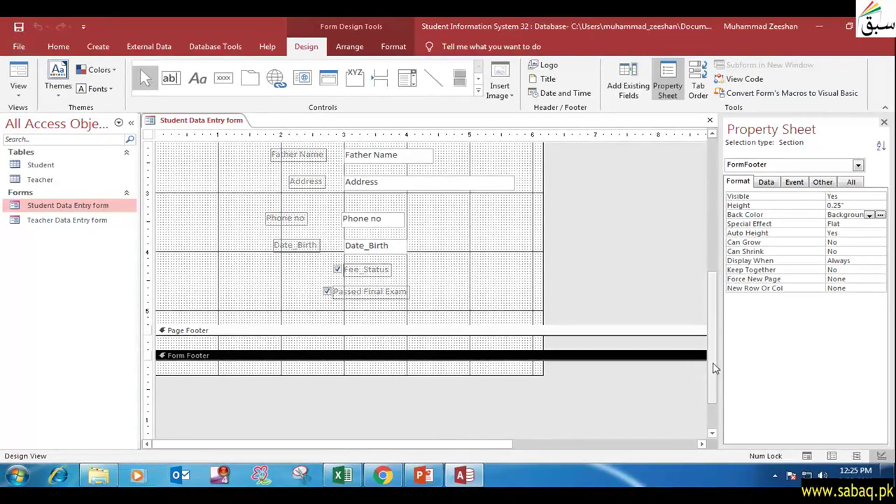
scroll(646, 360, "up", 5)
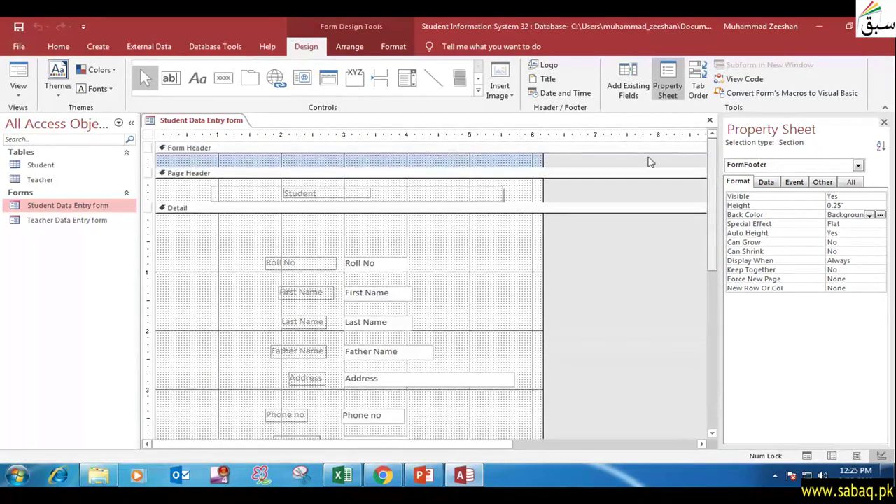
Set the Form Header section's back color to Text Black.
left_click(200, 150)
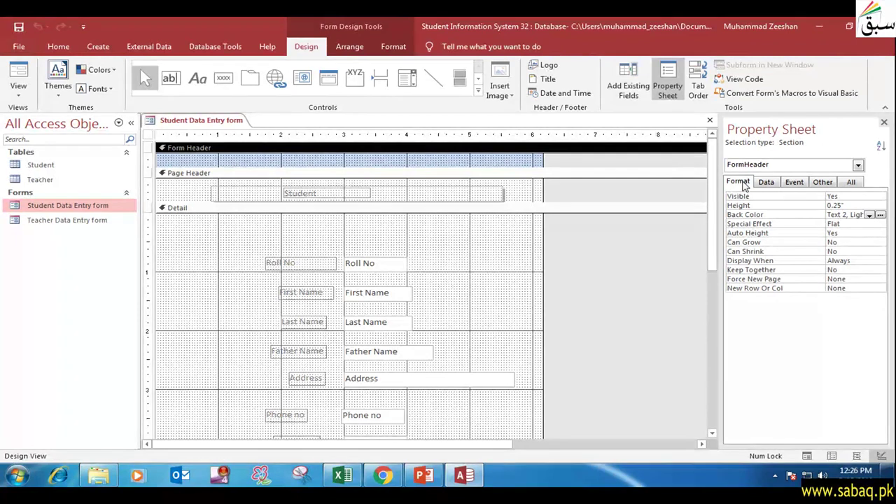
left_click(868, 215)
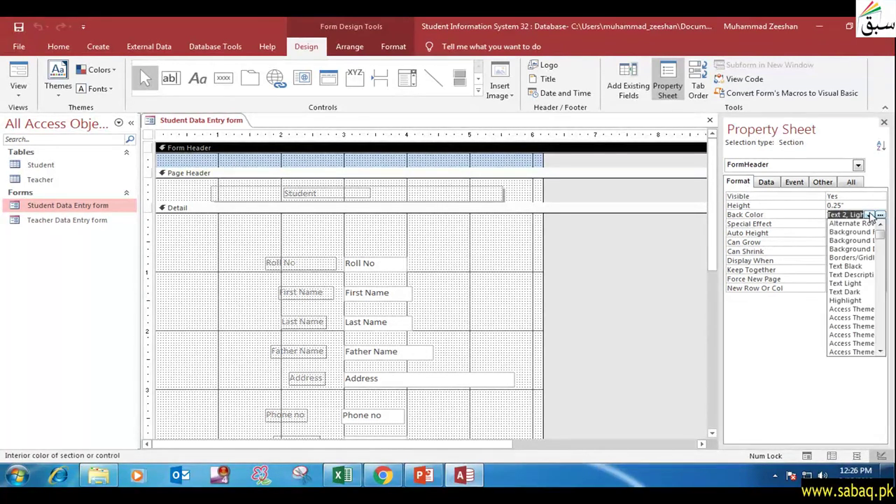
left_click(868, 232)
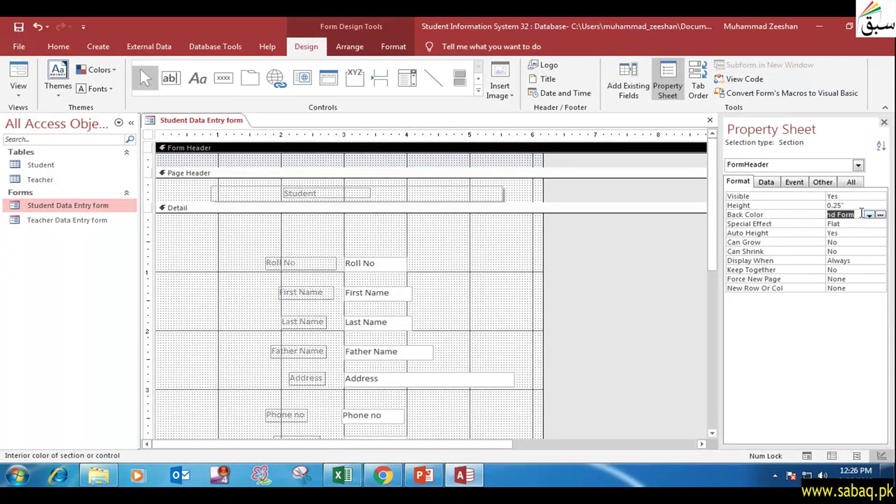
left_click(868, 215)
left_click(864, 257)
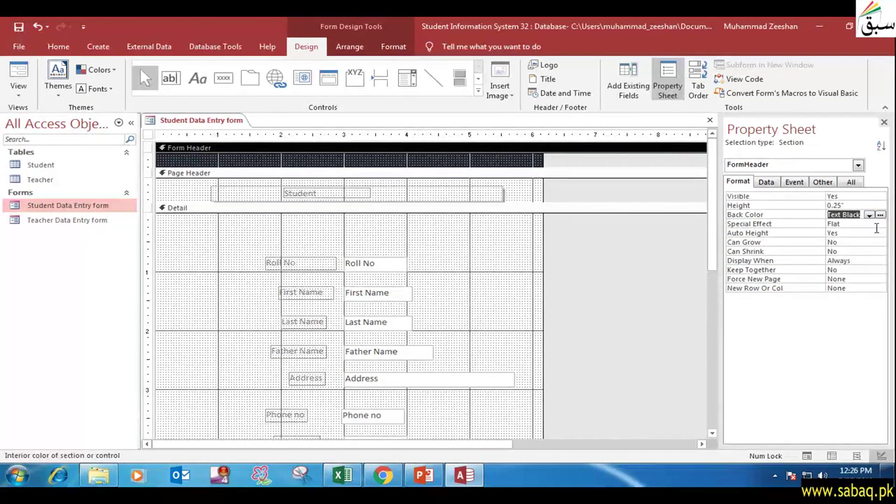
Set the Form Footer section's back color to Text Black.
scroll(699, 280, "down", 2)
scroll(715, 324, "down", 4)
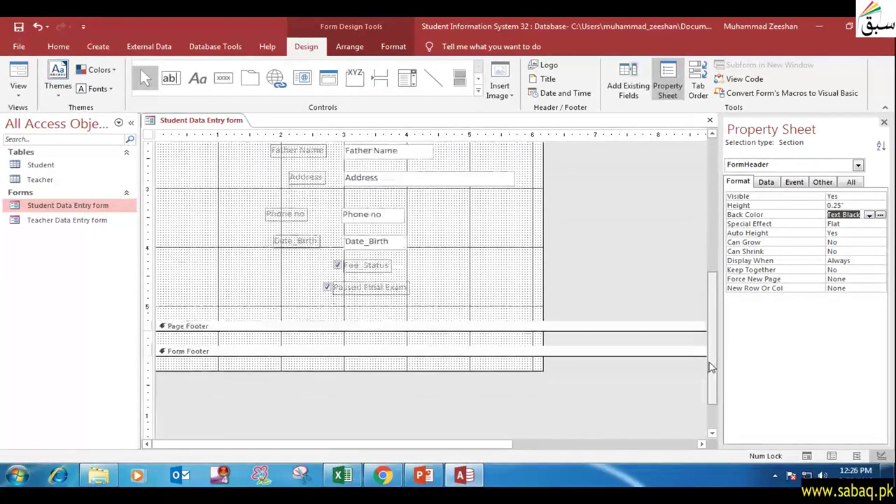
left_click(381, 354)
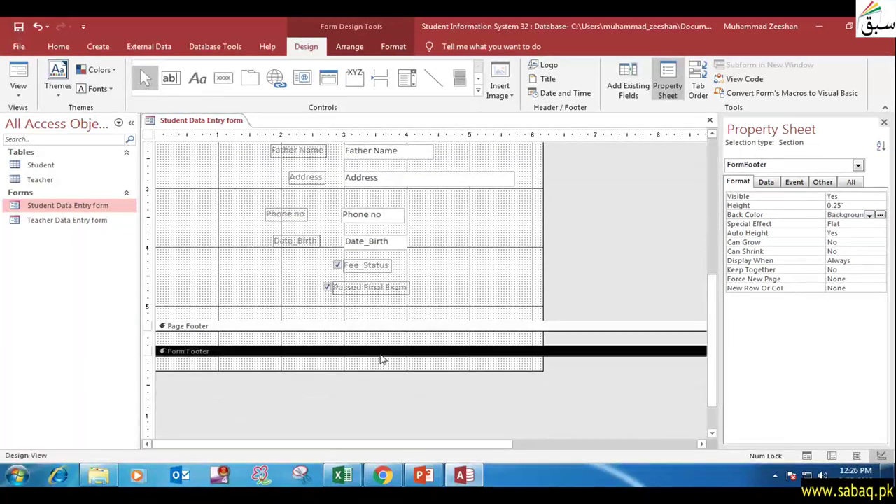
left_click(847, 215)
left_click(868, 215)
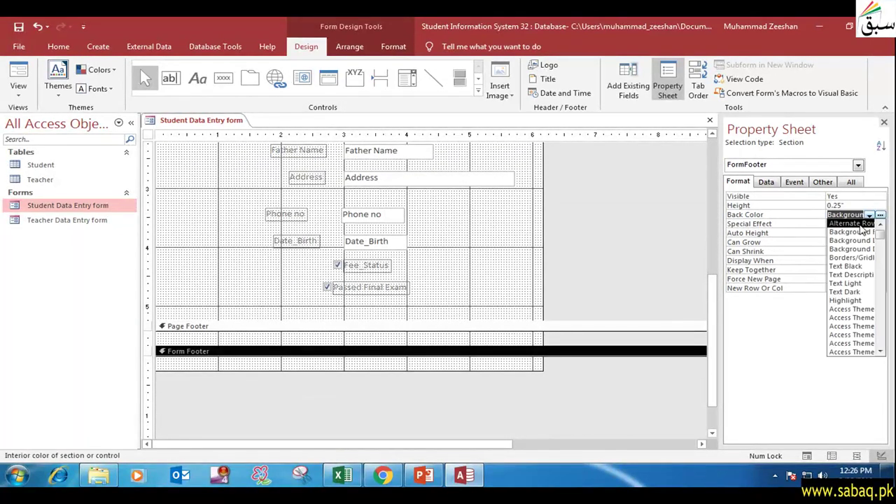
left_click(848, 266)
left_click(574, 363)
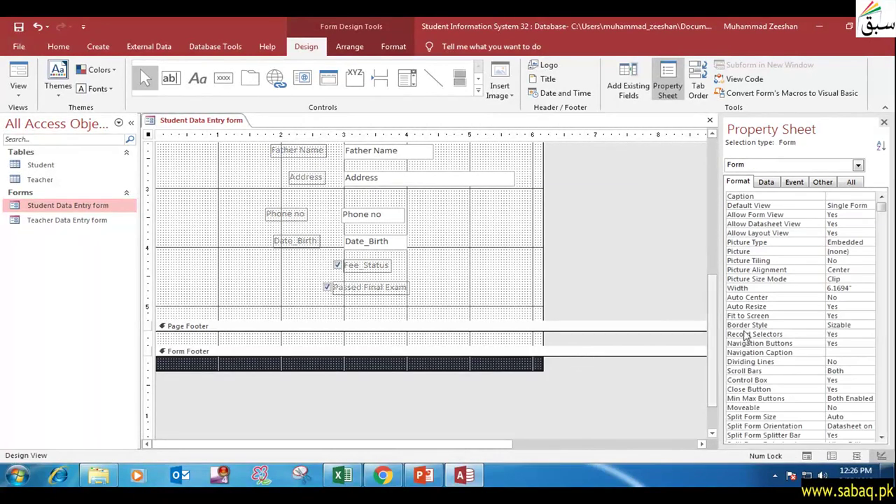
Set the Form Header section's height to 0.5 inches.
scroll(714, 318, "up", 6)
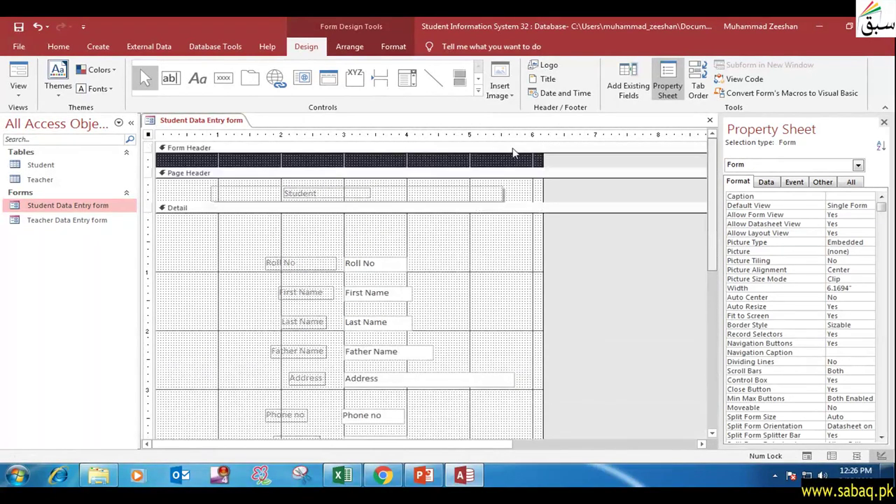
left_click(284, 148)
left_click(836, 205)
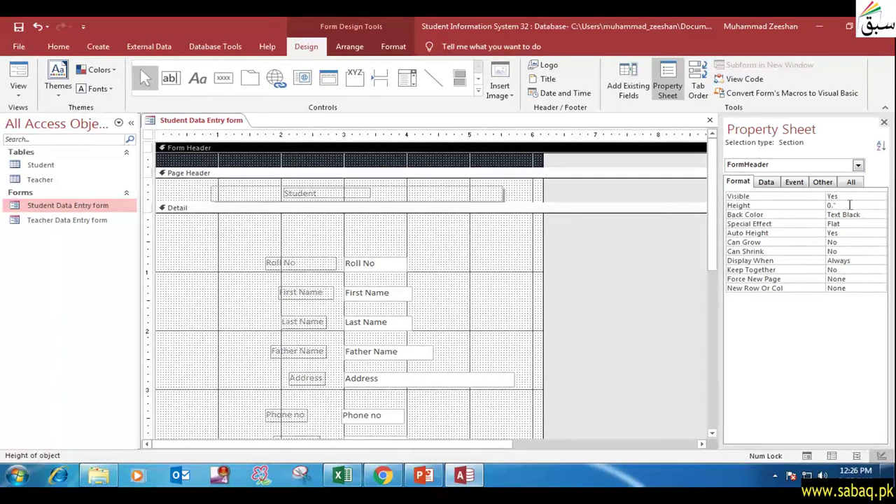
type("5")
left_click(658, 316)
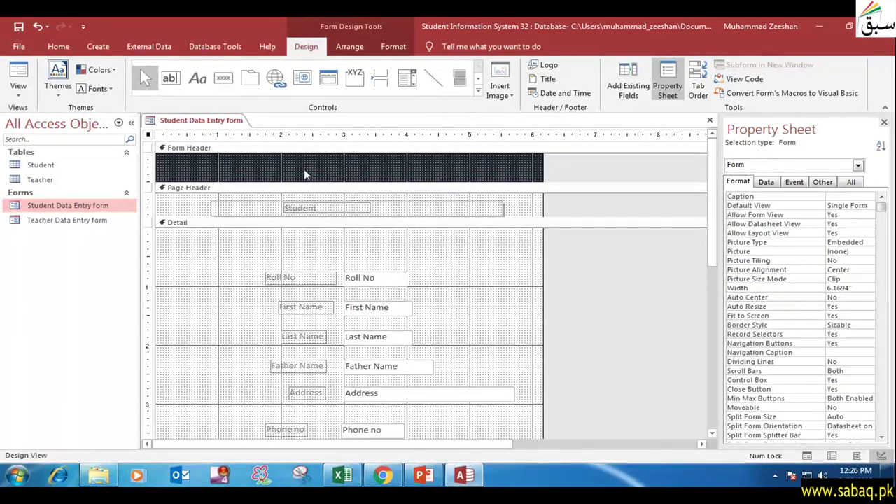
Check the Form Footer's format properties and preview the form's header and footer in Form View.
left_click_drag(708, 255, 706, 367)
left_click(535, 371)
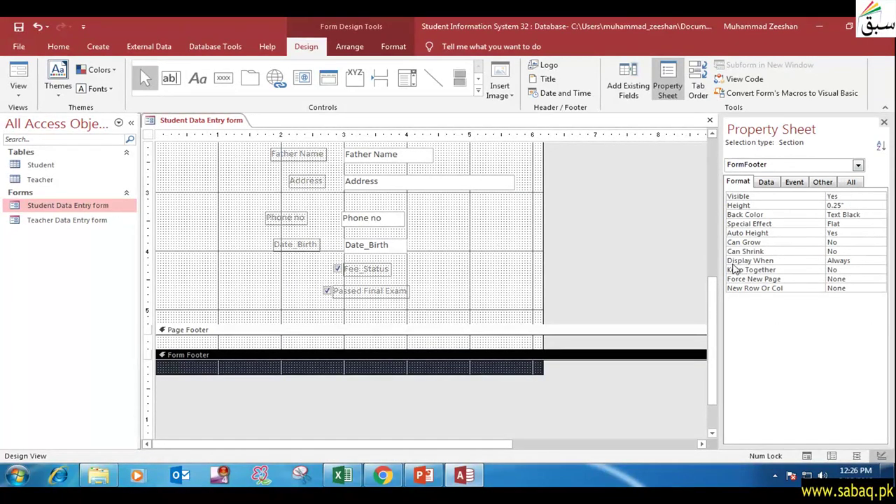
left_click_drag(713, 300, 713, 162)
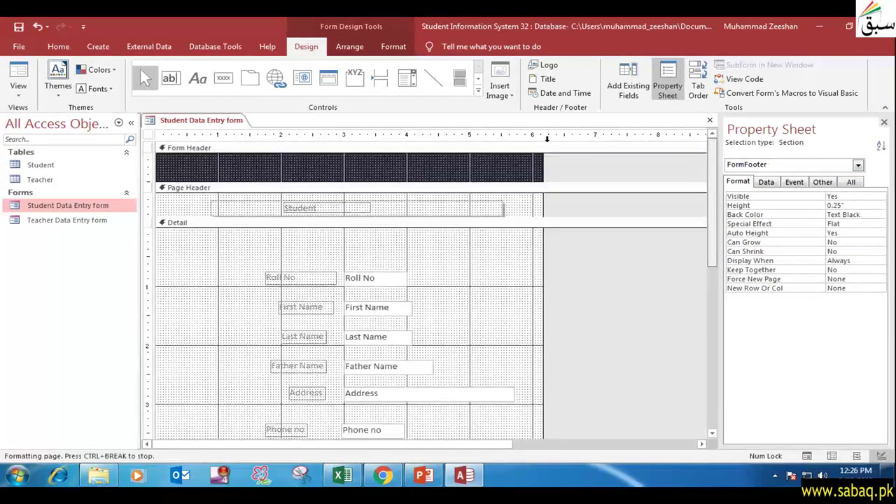
right_click(233, 122)
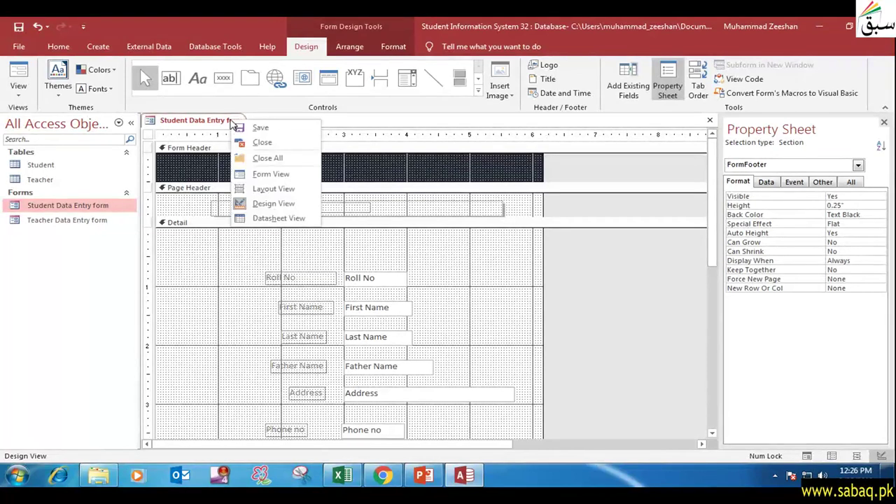
left_click(271, 174)
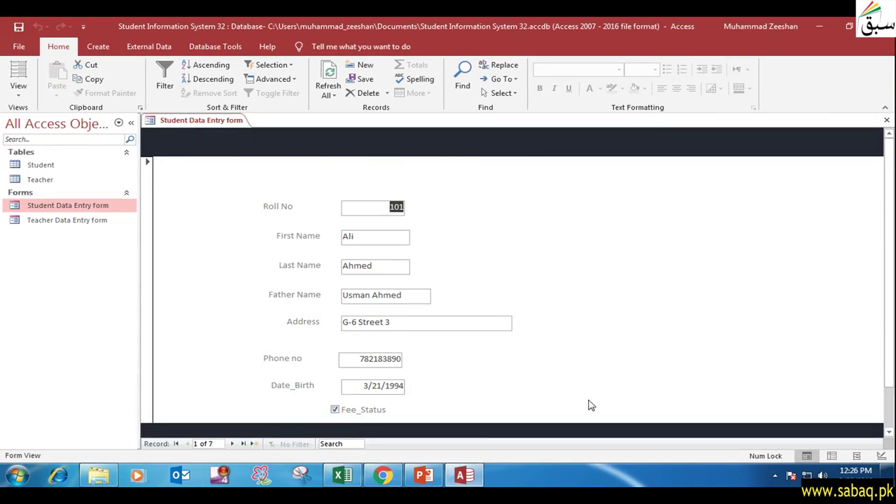
scroll(590, 406, "down", 1)
scroll(591, 404, "up", 1)
Return to Design View and add a label about 2.4 inches wide reading "Student data entry form" to the Form Header.
right_click(226, 122)
left_click(270, 204)
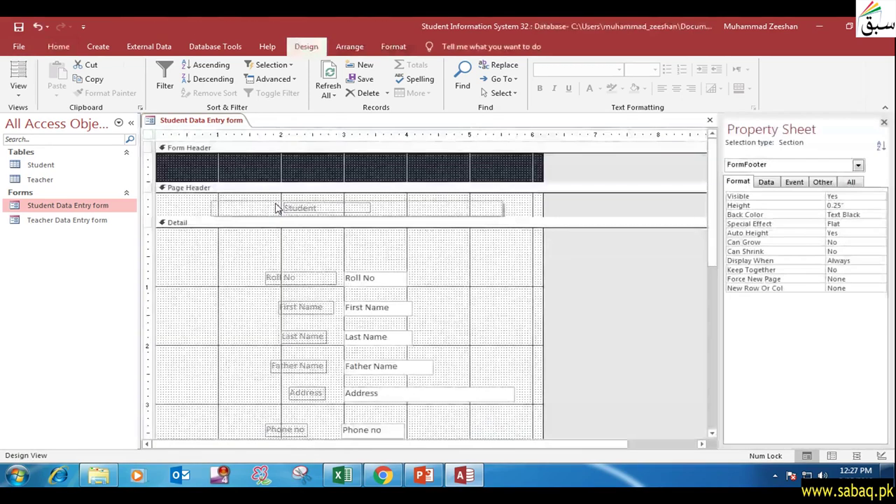
left_click(315, 162)
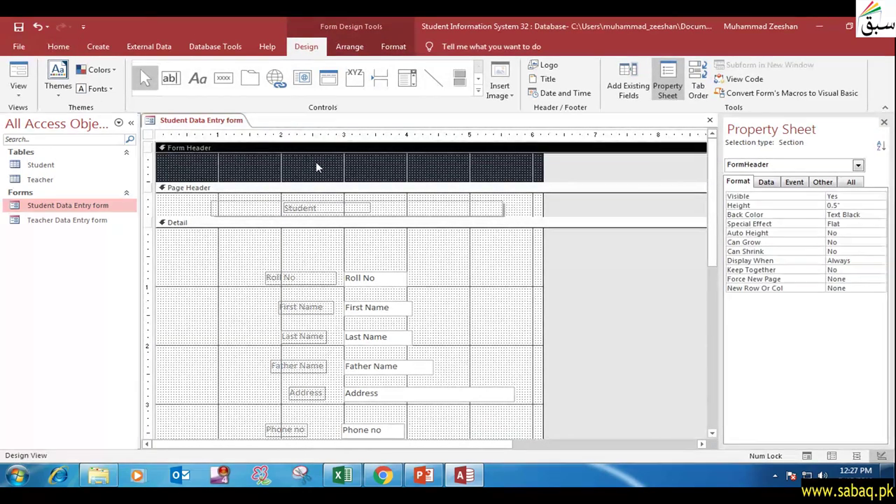
left_click(202, 82)
mouse_move(260, 163)
left_mouse_down()
mouse_move(378, 180)
mouse_move(409, 173)
left_mouse_up()
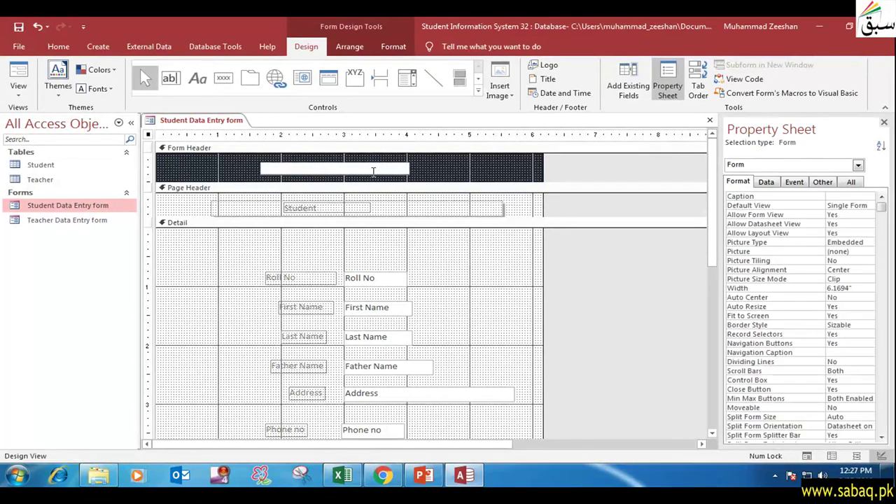
type("Student da")
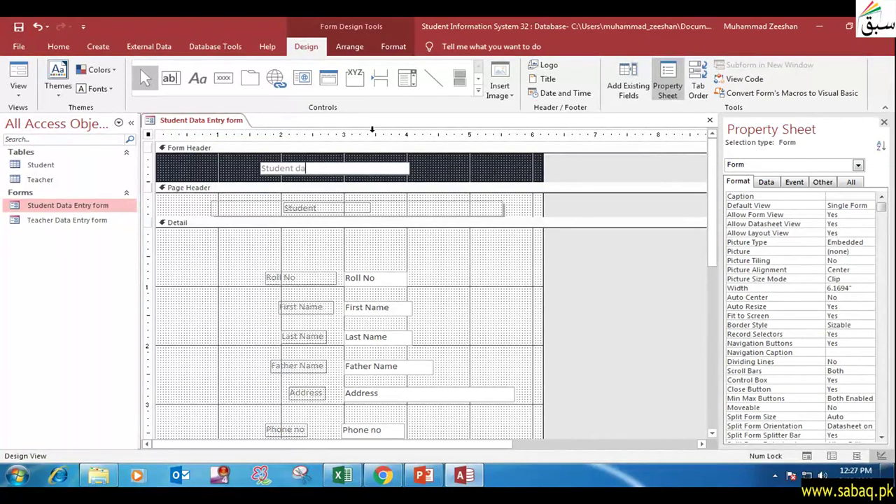
type("ta ent")
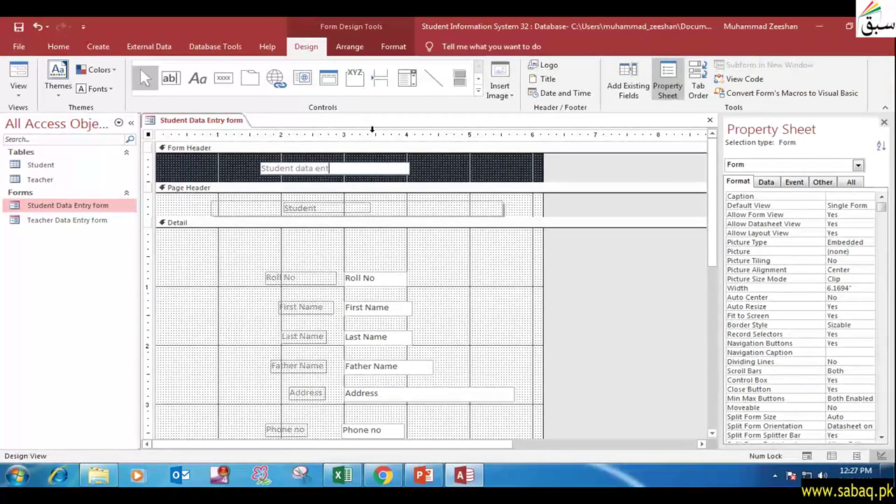
type("ry form")
left_click(435, 175)
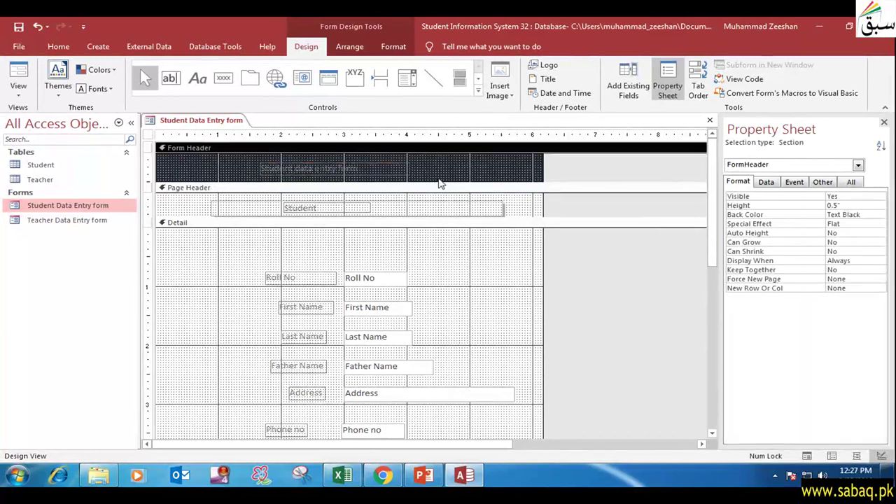
Set the font color of the "Student data entry form" label in the Form Header to off-white #FAF3E8.
left_click(346, 171)
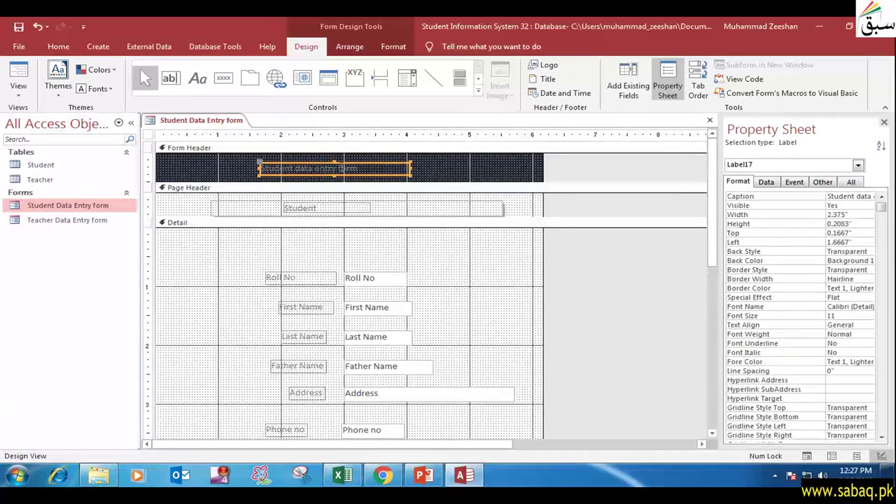
right_click(362, 164)
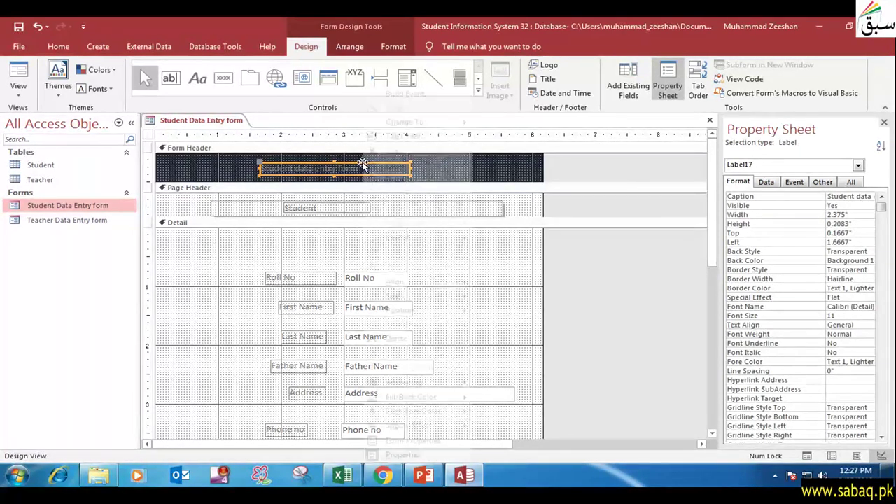
mouse_move(454, 413)
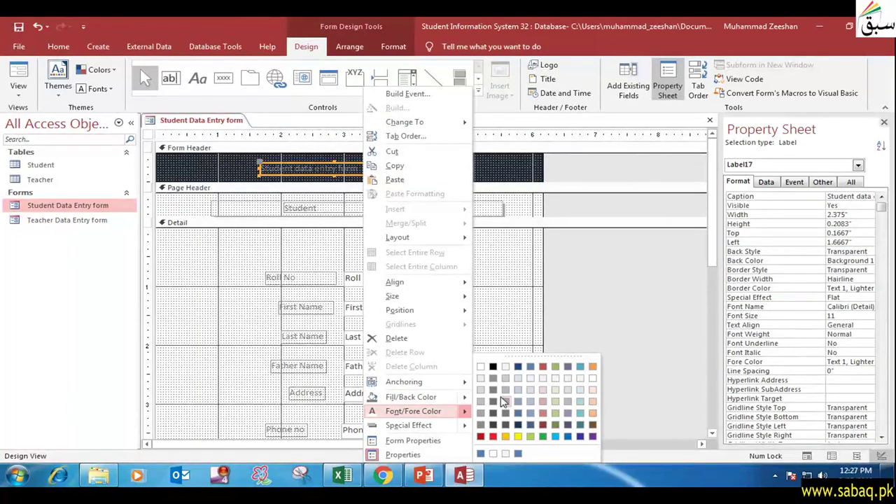
left_click(505, 368)
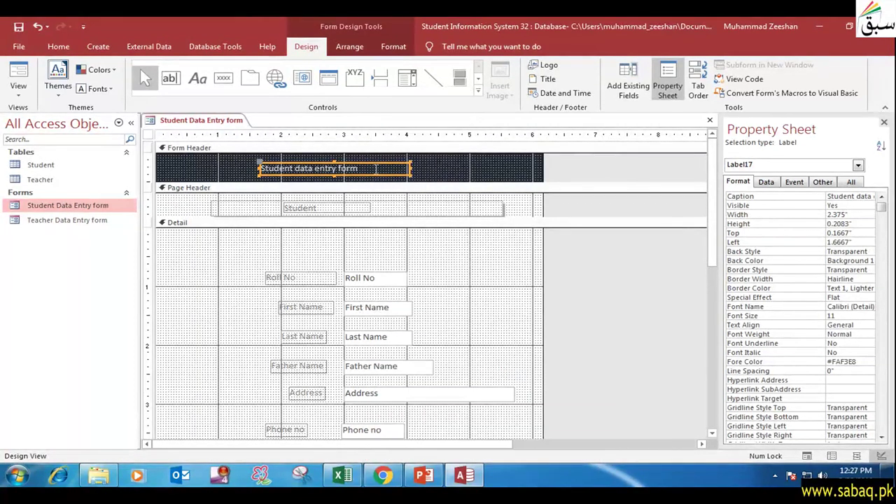
left_click(449, 166)
left_click(396, 169)
Add a label about 2.3 inches wide reading "copyrights : @ 2019" to the Form Footer section.
scroll(448, 266, "down", 3)
left_click(394, 405)
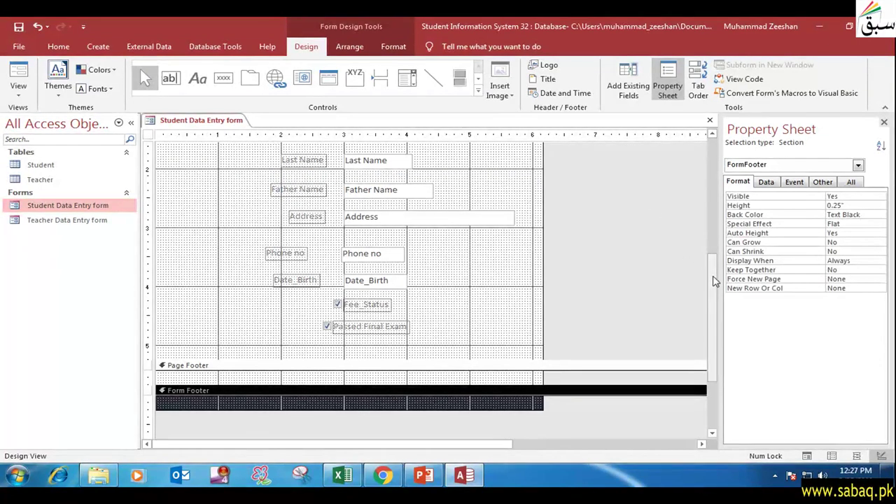
mouse_move(712, 315)
left_mouse_down()
mouse_move(697, 170)
mouse_move(696, 322)
left_mouse_up()
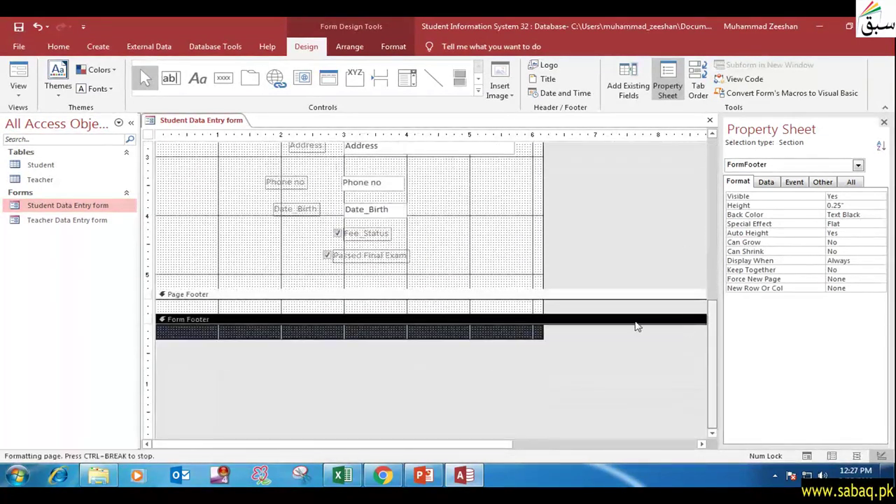
left_click(322, 335)
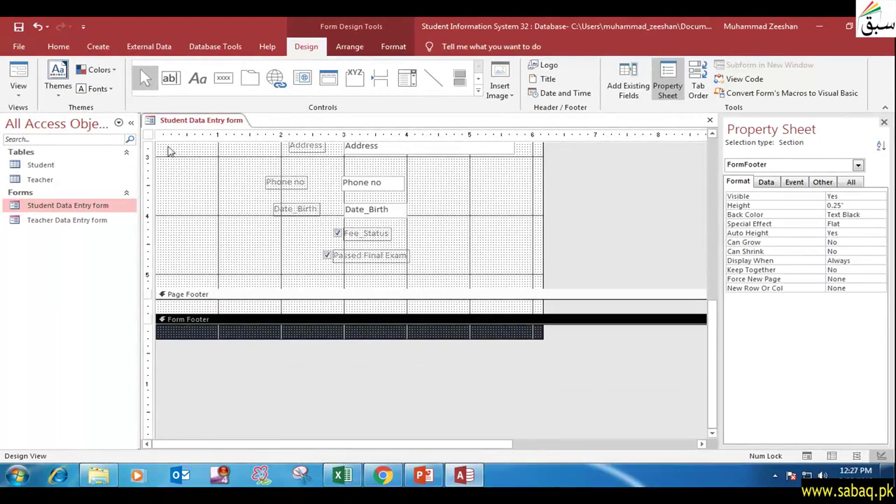
left_click(197, 78)
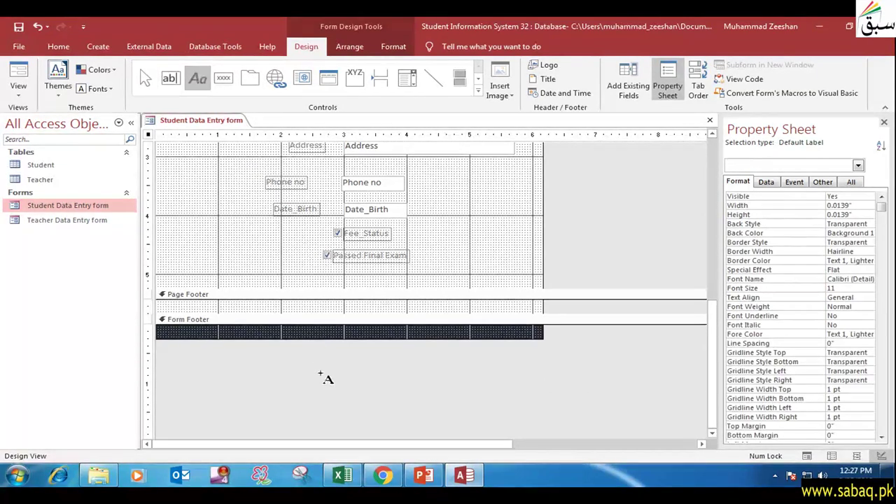
left_click_drag(311, 331, 454, 339)
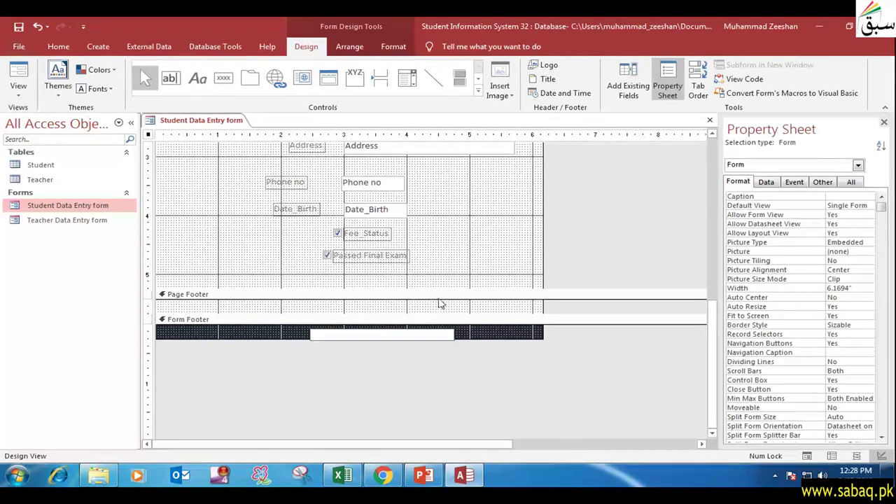
type("Copyrights : ")
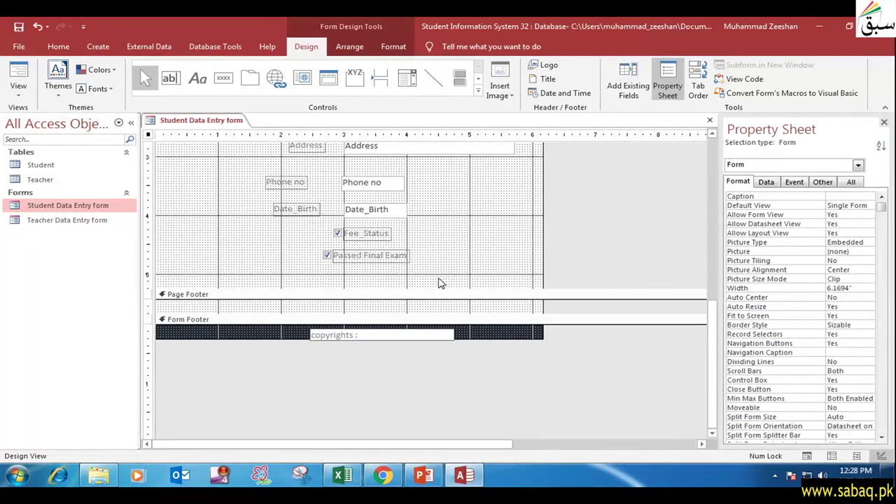
type("s : @")
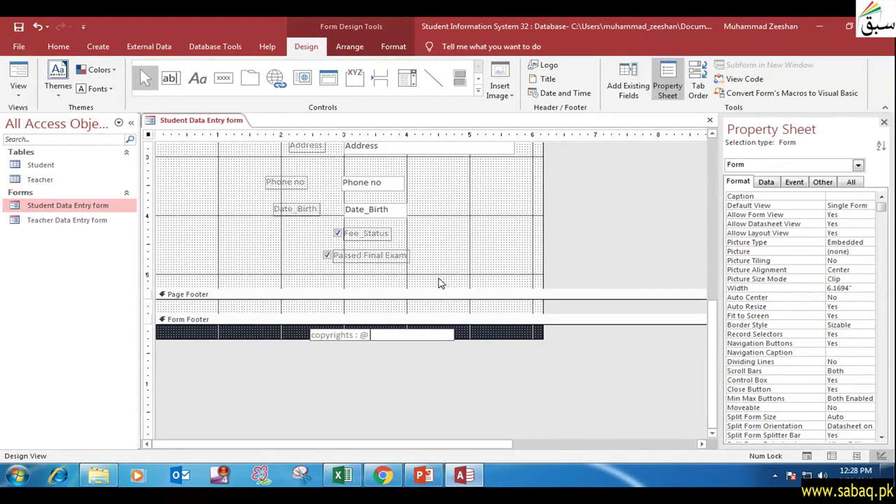
type(" 2019")
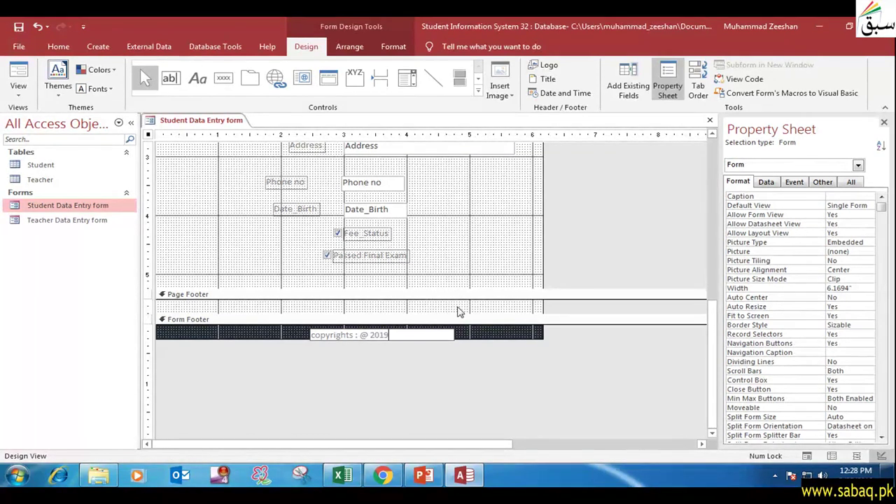
left_click(380, 337)
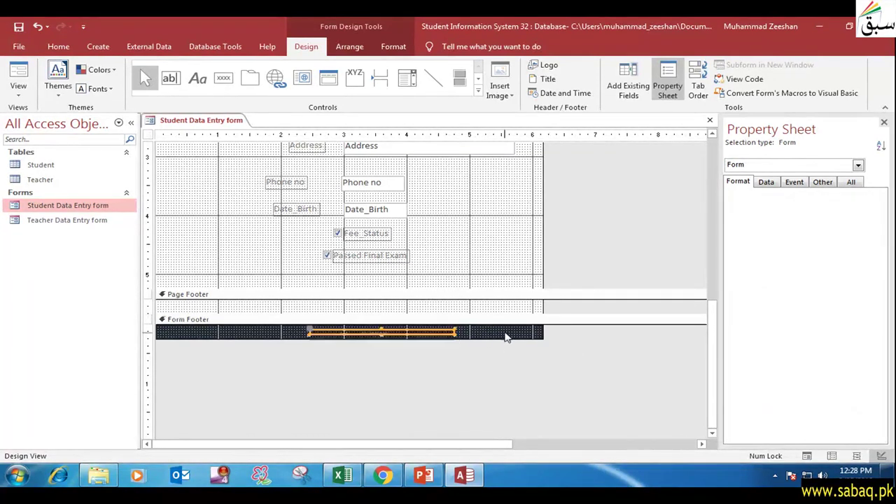
Extend the copyright label upward to a height of about 0.125 inches.
left_click(374, 336)
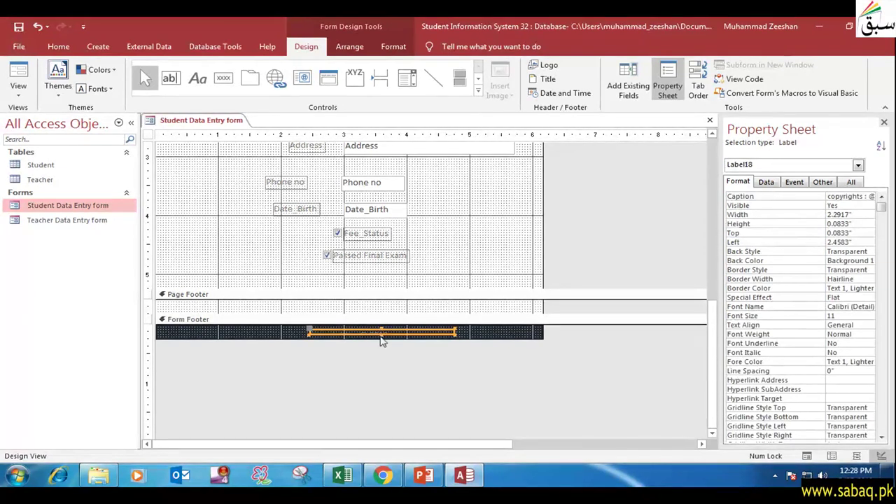
left_click_drag(381, 330, 382, 328)
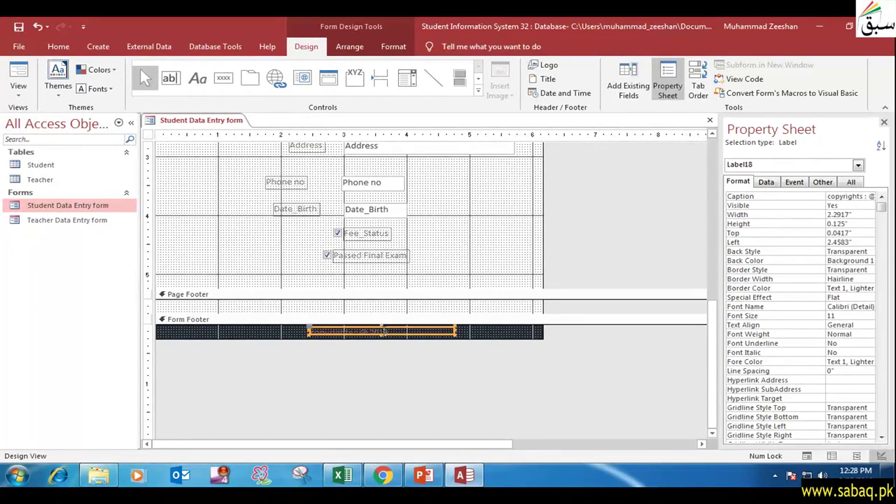
left_click(467, 336)
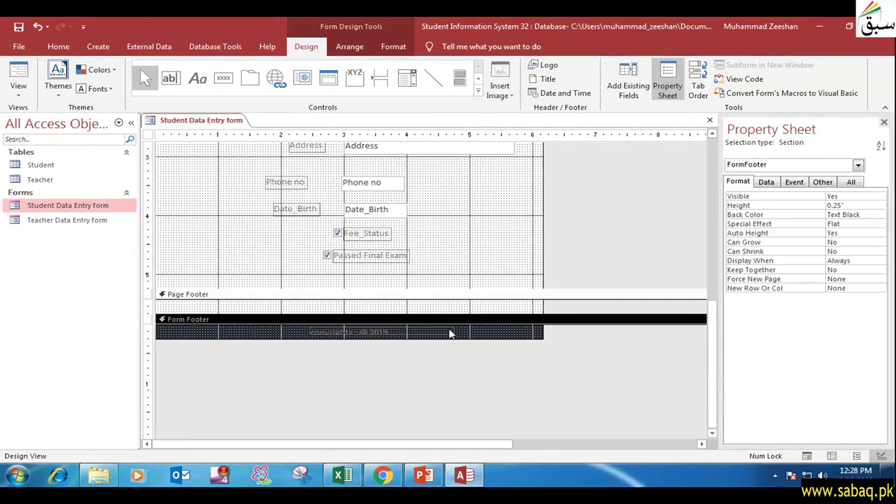
Set the font color of the copyright label in the Form Footer to off-white #FAF3E8.
left_click(452, 332)
right_click(450, 336)
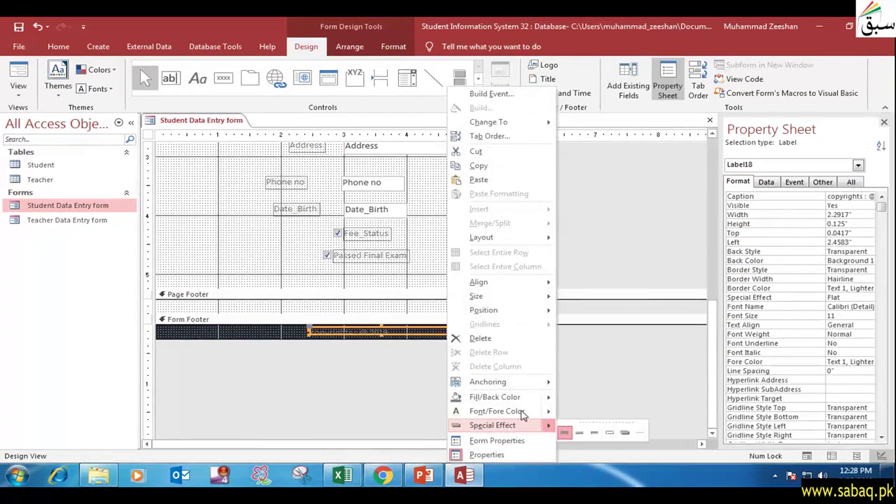
mouse_move(524, 415)
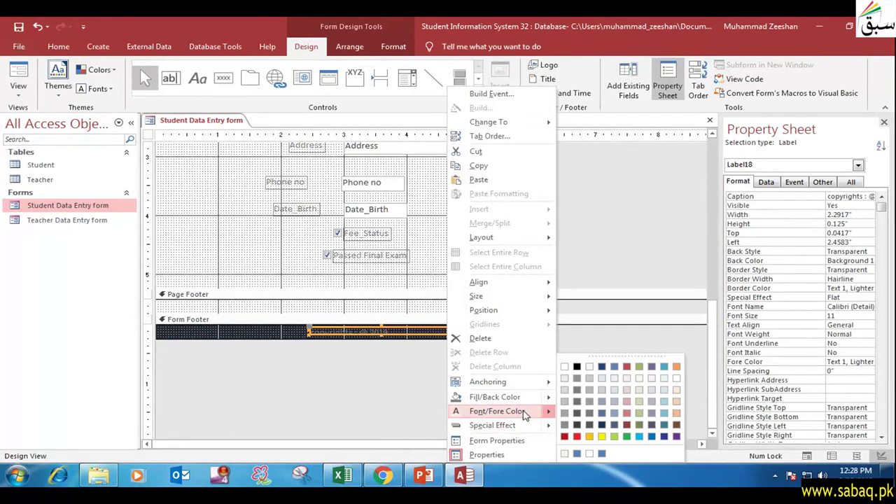
left_click(591, 370)
left_click(492, 335)
scroll(492, 334, "up", 6)
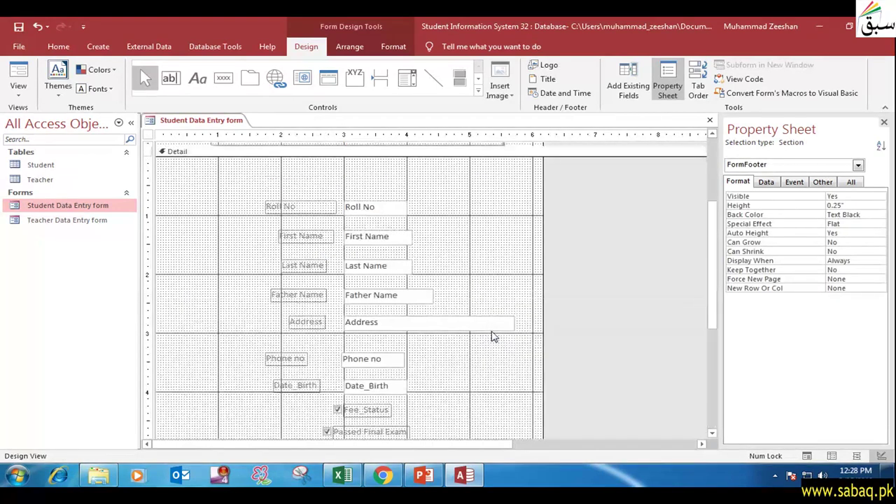
scroll(455, 388, "down", 2)
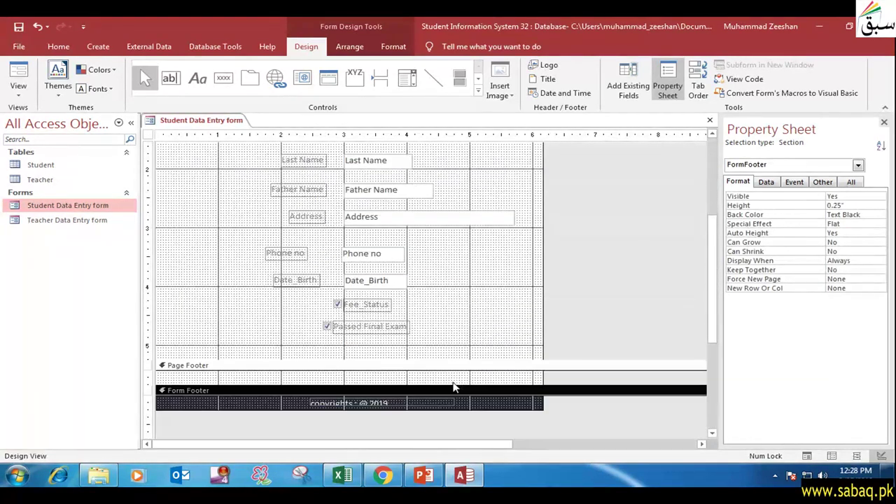
left_click(428, 401)
left_click(471, 404)
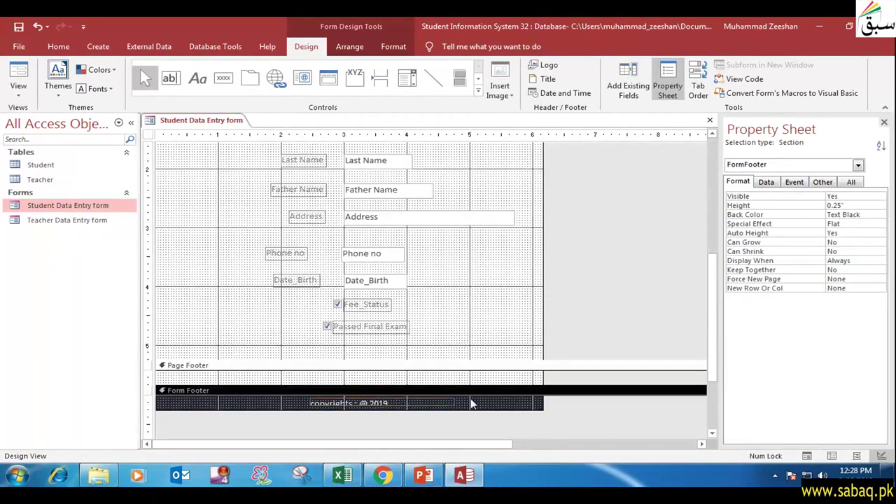
Save the Student Data Entry form and check its header and footer labels in Form View.
scroll(471, 399, "up", 3)
right_click(225, 125)
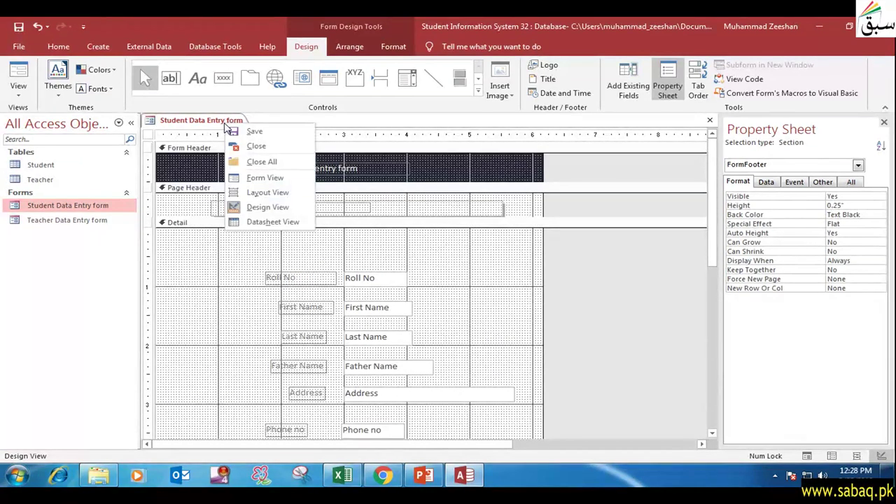
left_click(256, 131)
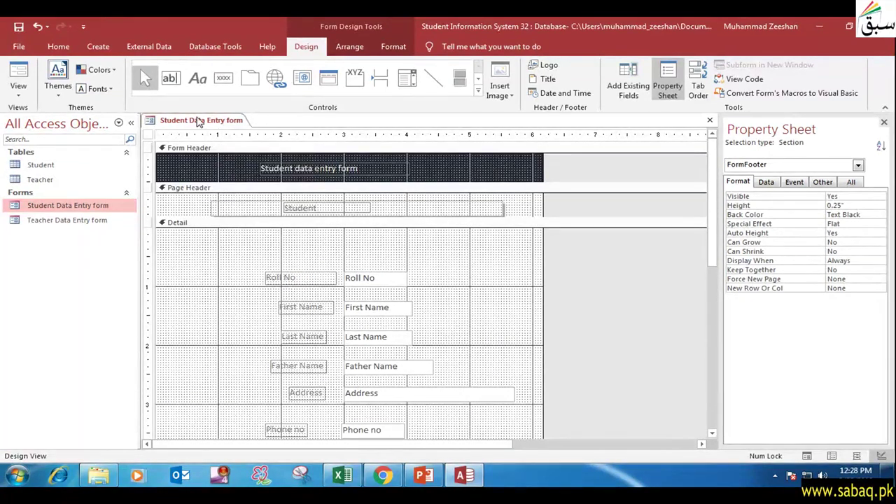
right_click(200, 119)
left_click(238, 173)
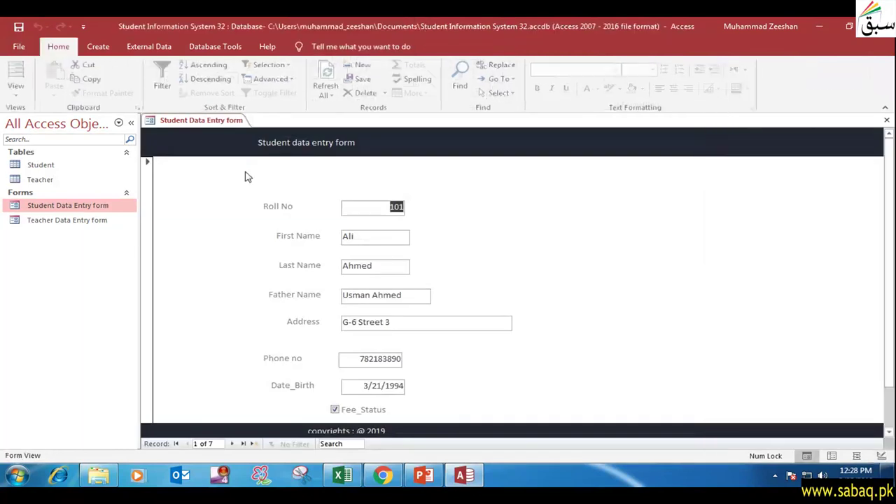
scroll(466, 311, "down", 2)
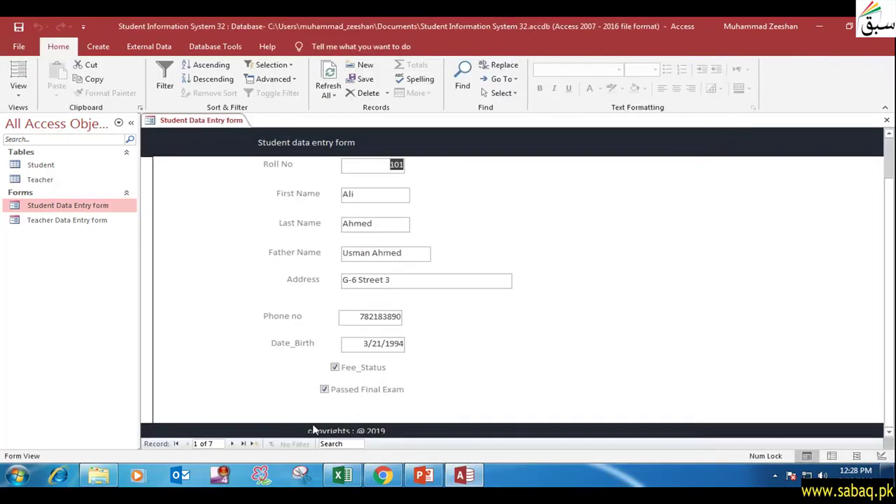
scroll(314, 162, "up", 2)
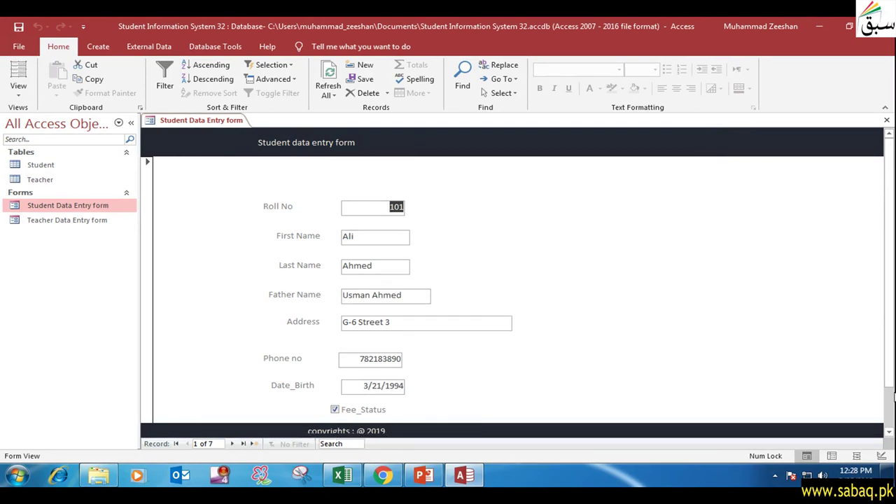
scroll(354, 437, "down", 2)
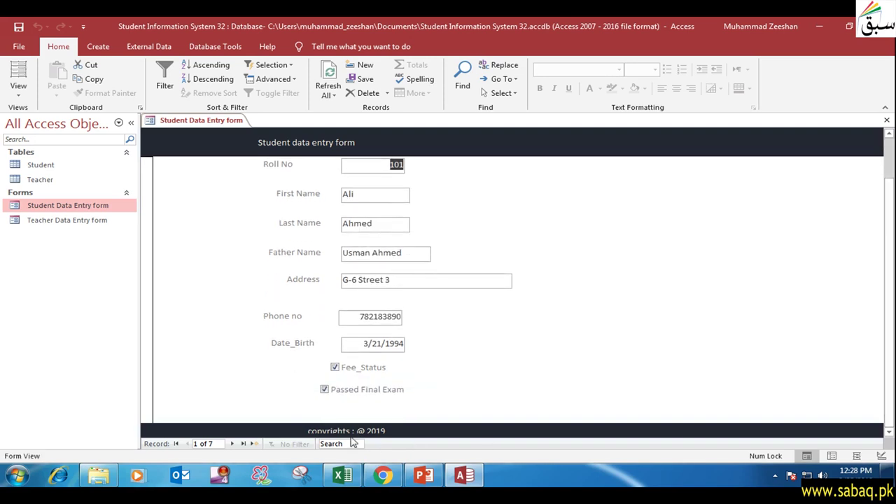
Return to Design View and increase the Form Footer section's height to about 0.5 inches.
right_click(203, 126)
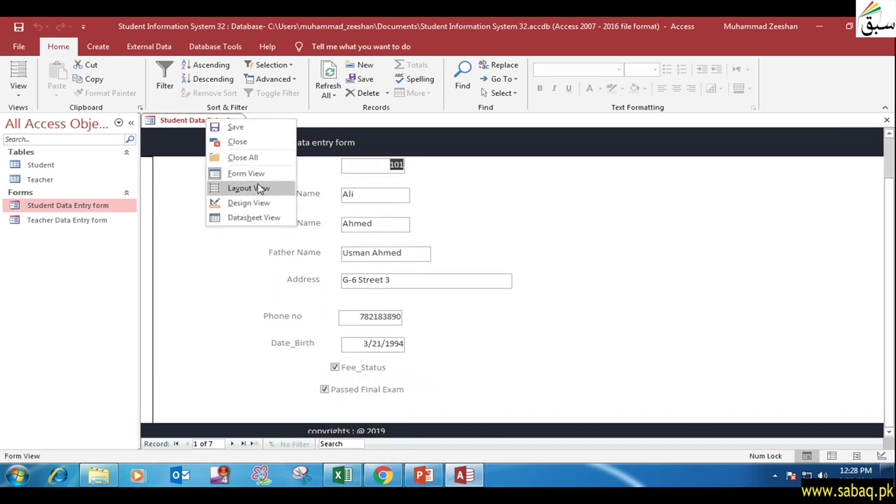
left_click(248, 202)
left_click_drag(706, 264, 728, 387)
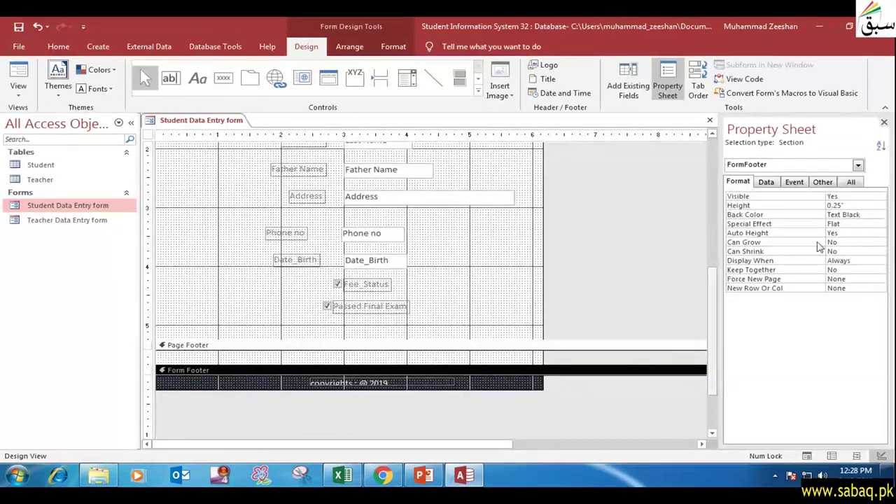
left_click(840, 205)
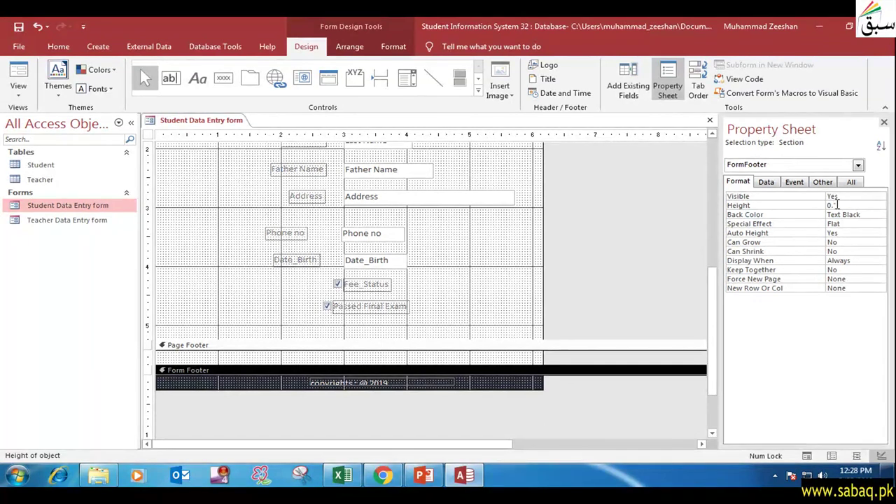
left_click(525, 358)
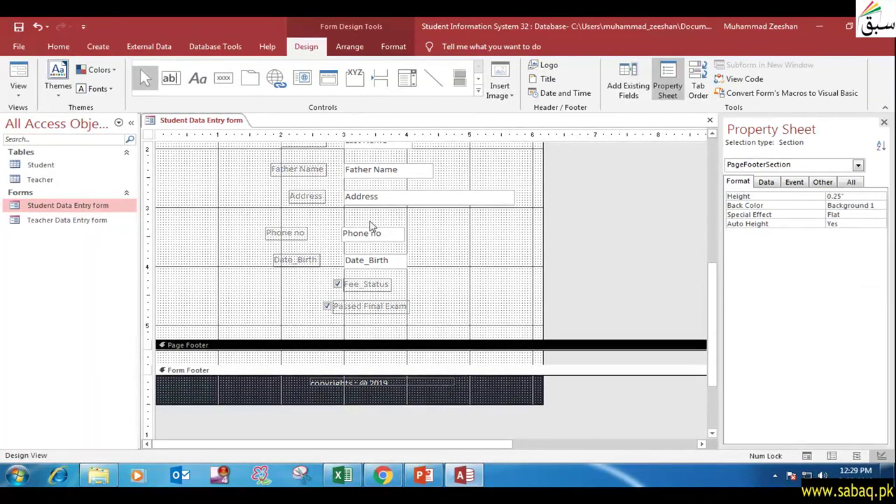
Extend the copyright label downward to fit its text and preview the form in Form View.
left_click(369, 383)
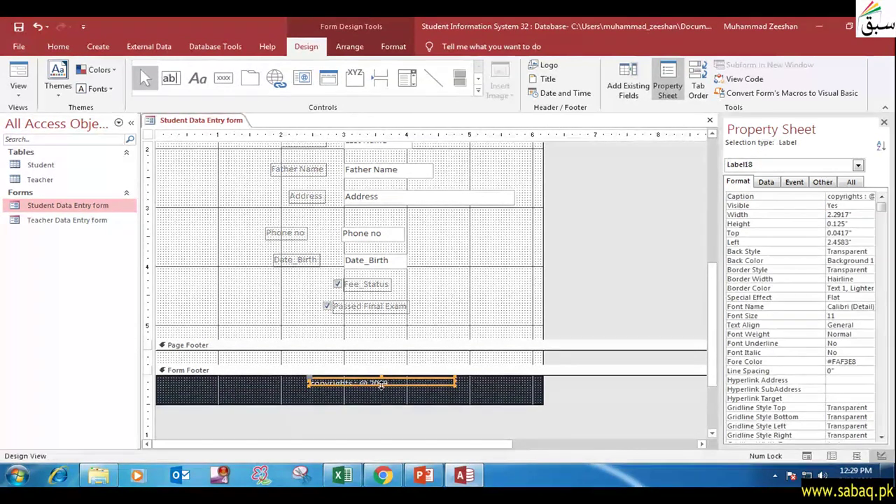
left_click(459, 362)
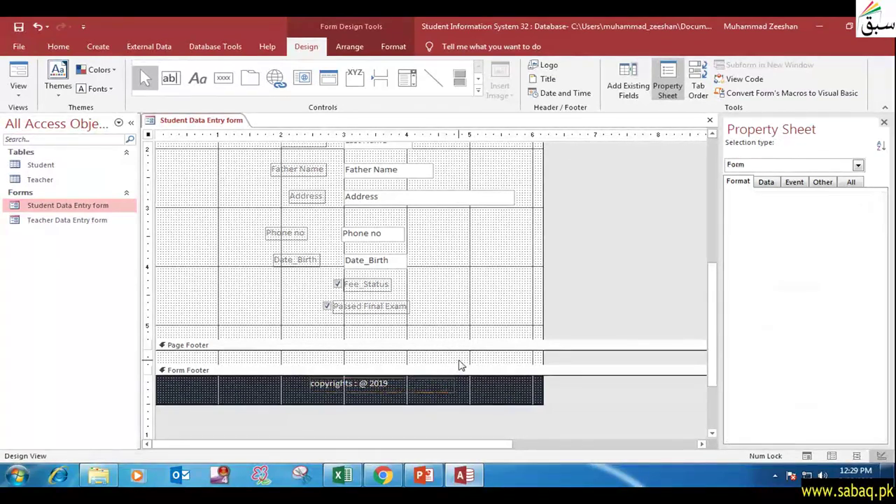
right_click(206, 122)
left_click(210, 121)
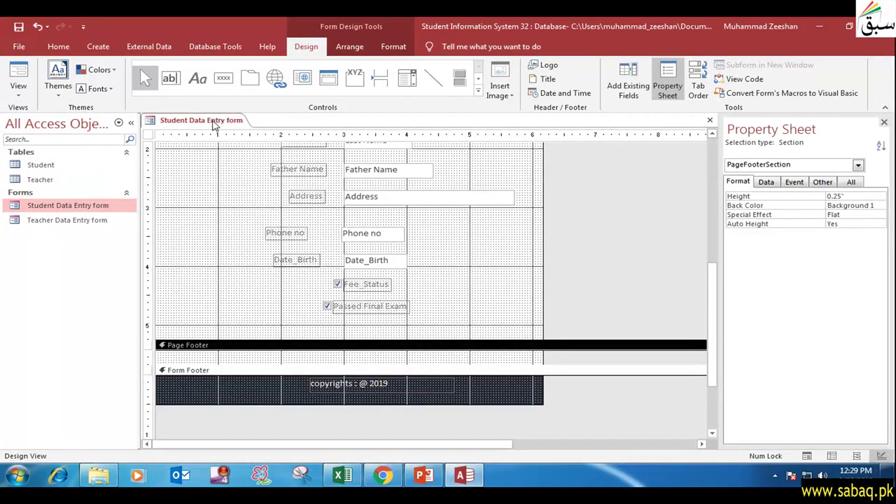
right_click(212, 121)
left_click(249, 174)
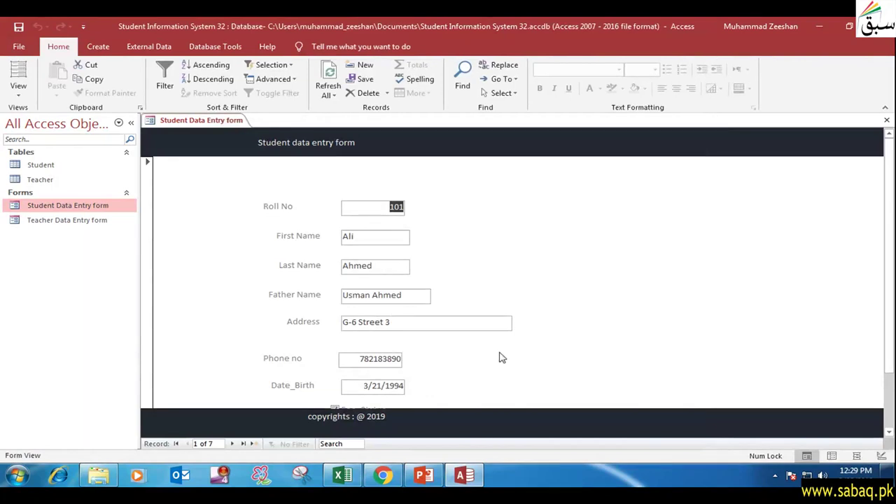
Look over the Student Data Entry form's header and footer in Form View and save the form.
scroll(472, 376, "down", 2)
scroll(313, 376, "up", 2)
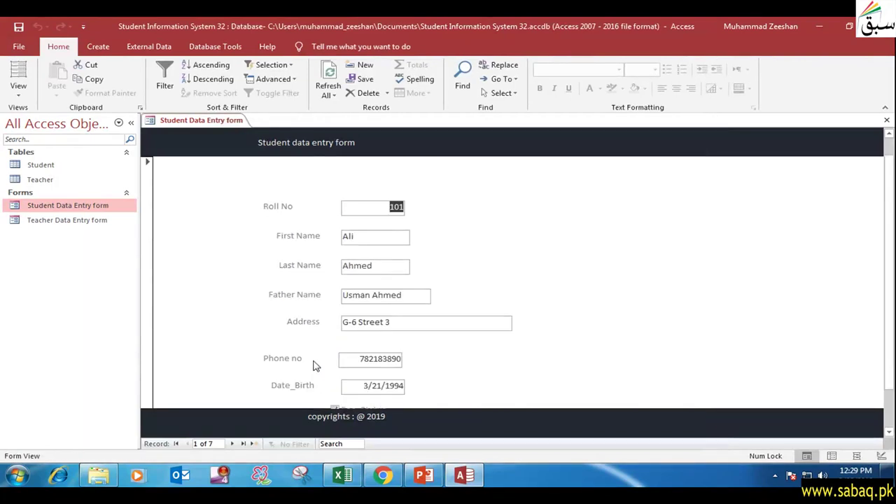
right_click(208, 120)
left_click(227, 128)
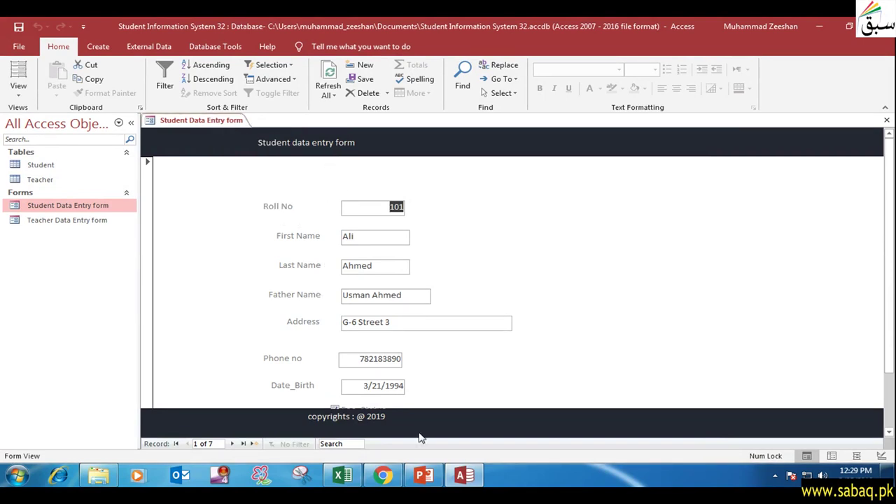
Switch the Student Data Entry form to Design View and select its Form Header section.
right_click(220, 120)
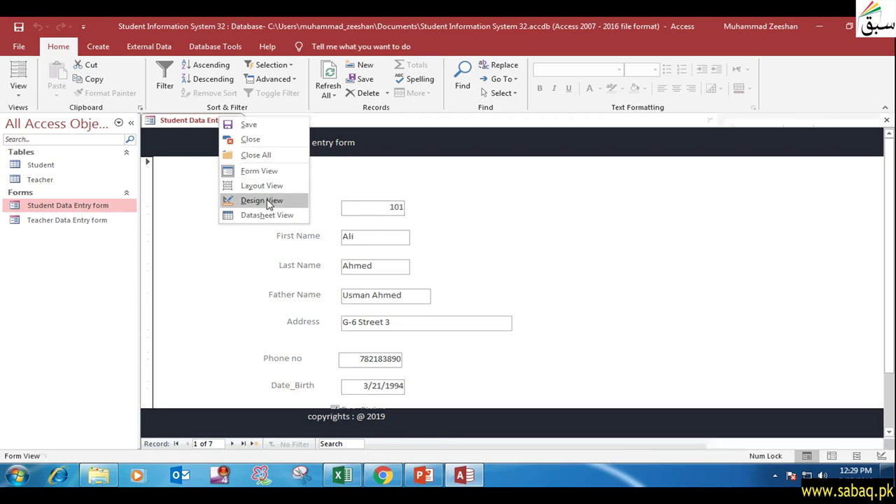
left_click(266, 201)
left_click(403, 167)
left_click(483, 166)
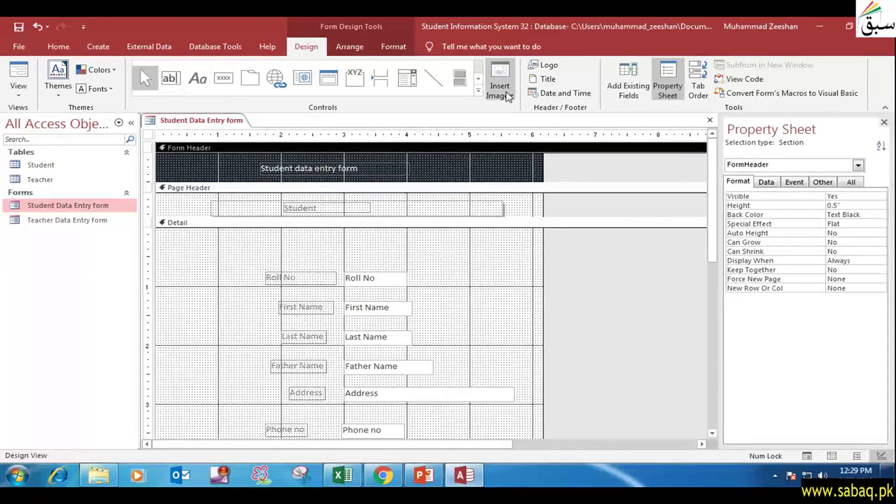
left_click(98, 70)
left_click(108, 72)
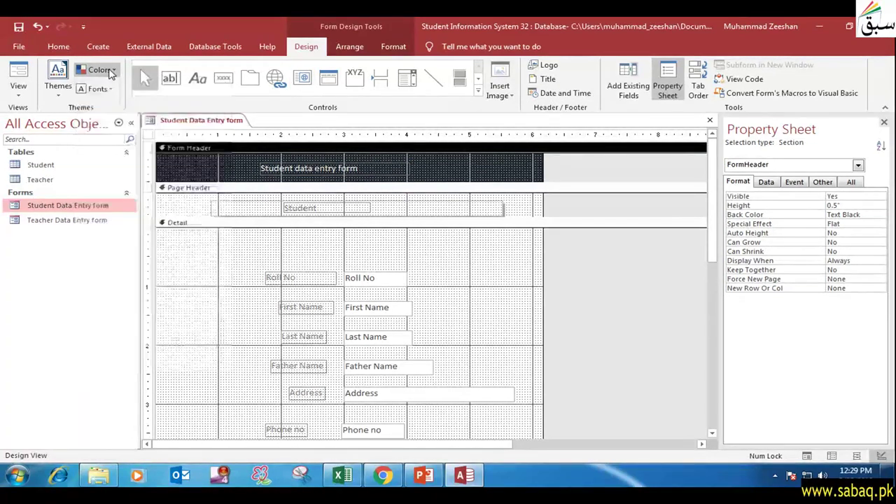
left_click(101, 70)
left_click(110, 125)
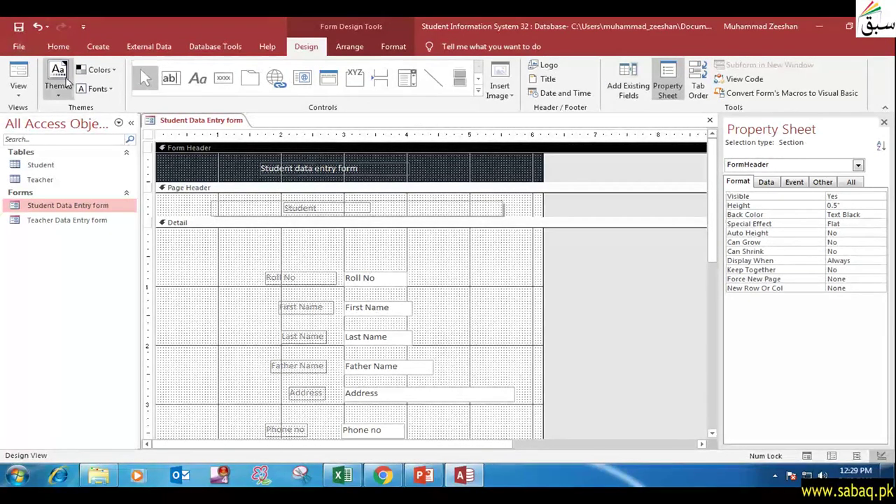
Review the Form Header section's Other, All, Data and Format properties and display the form in Form View.
left_click(425, 176)
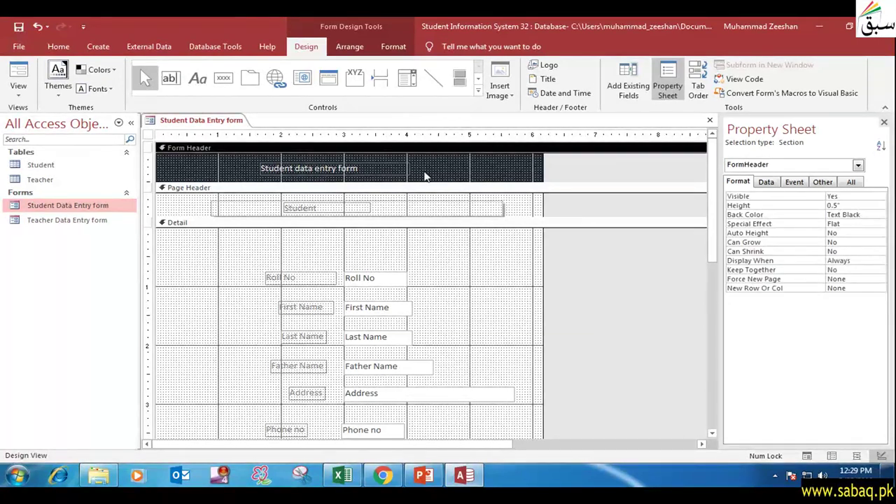
left_click(820, 182)
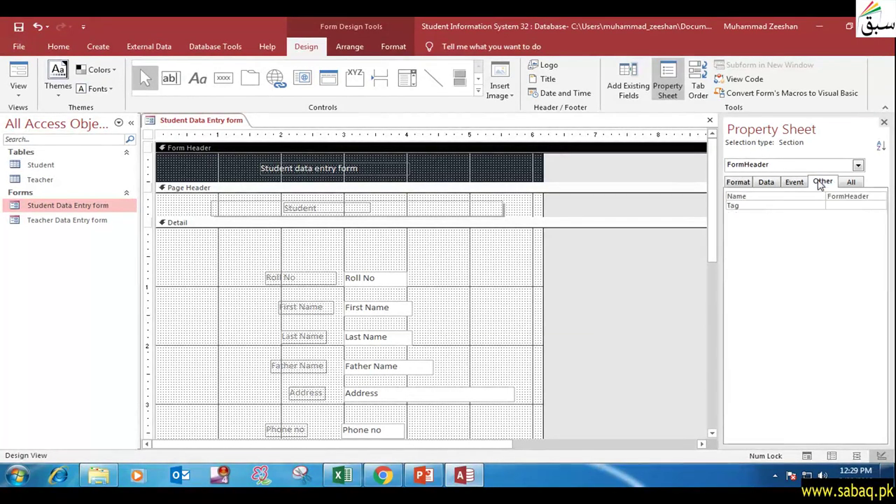
left_click(850, 182)
left_click(768, 183)
left_click(734, 182)
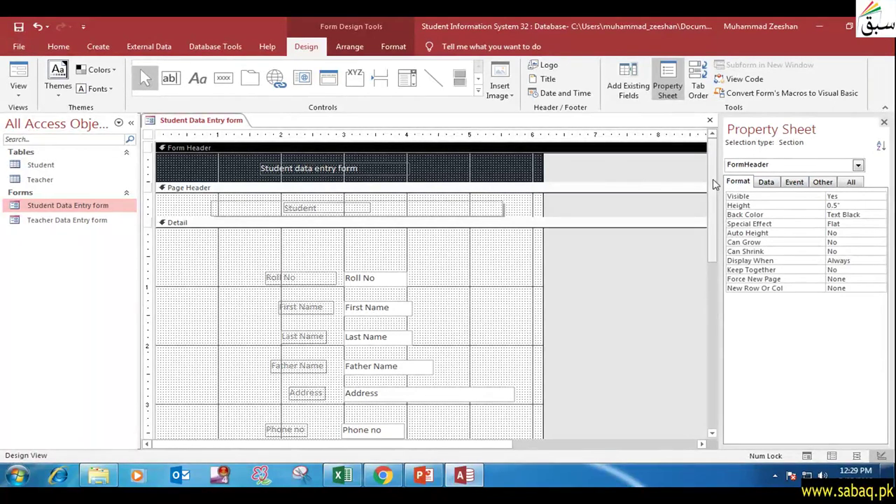
left_click_drag(713, 174, 720, 154)
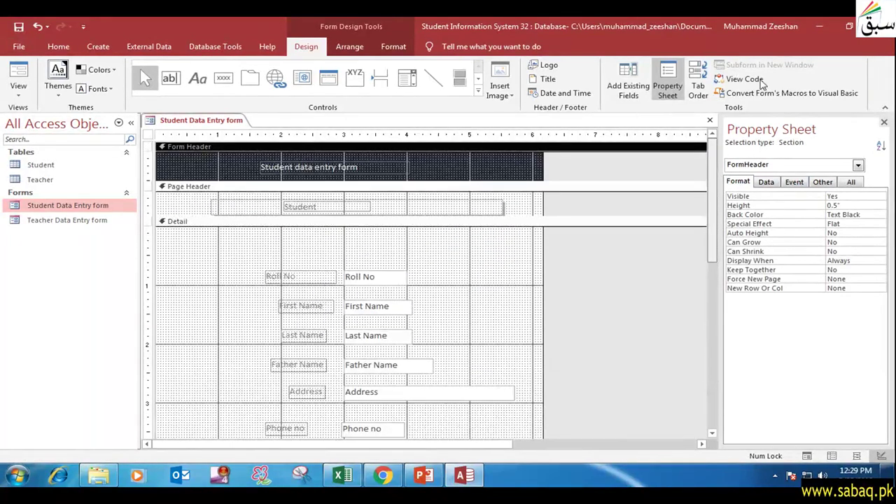
right_click(220, 122)
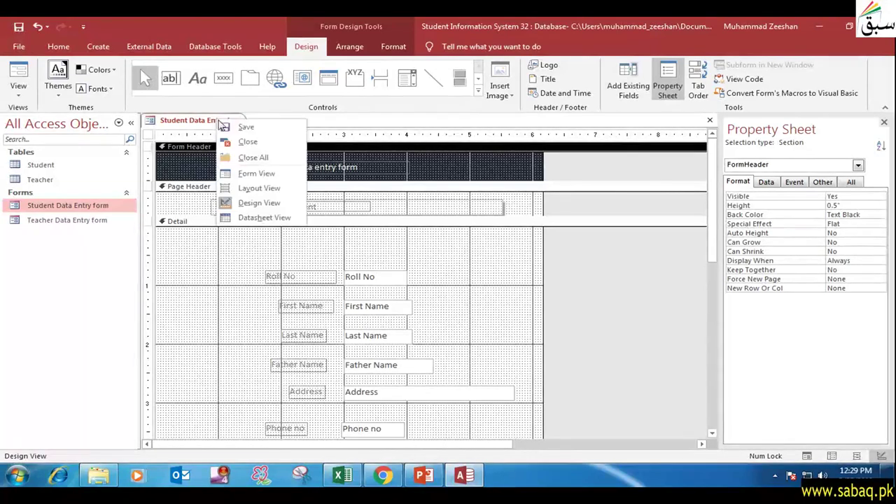
left_click(256, 173)
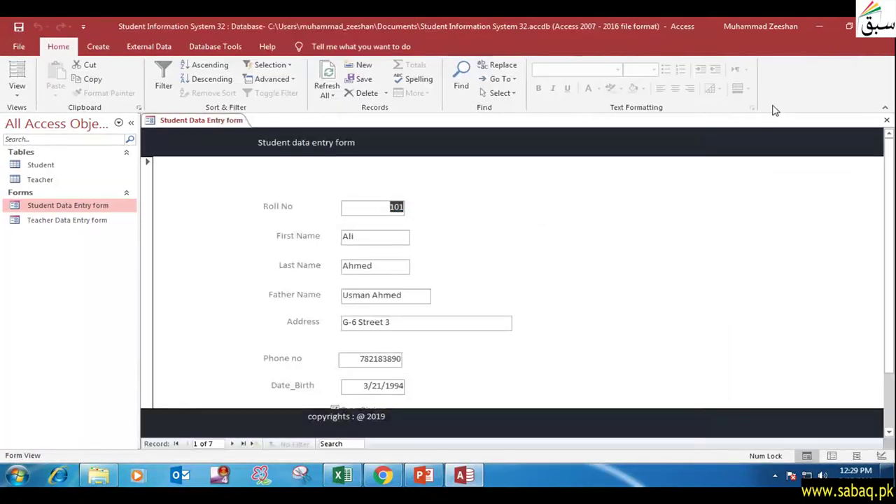